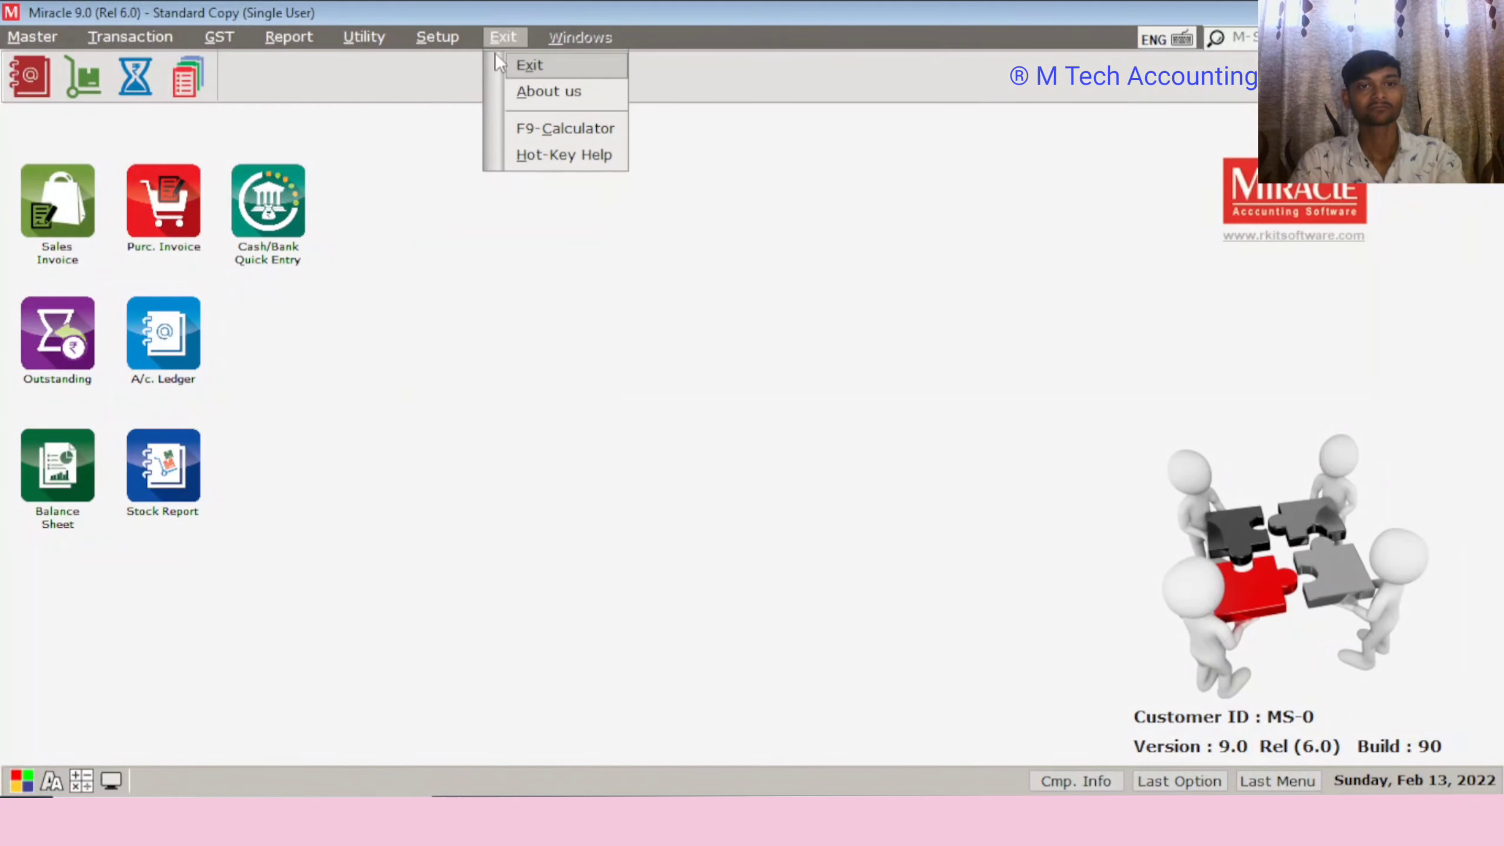
Set Locationwise stock Required to Yes in the company's Advance Setup and save the setup
mouse_move(454, 34)
left_click(459, 65)
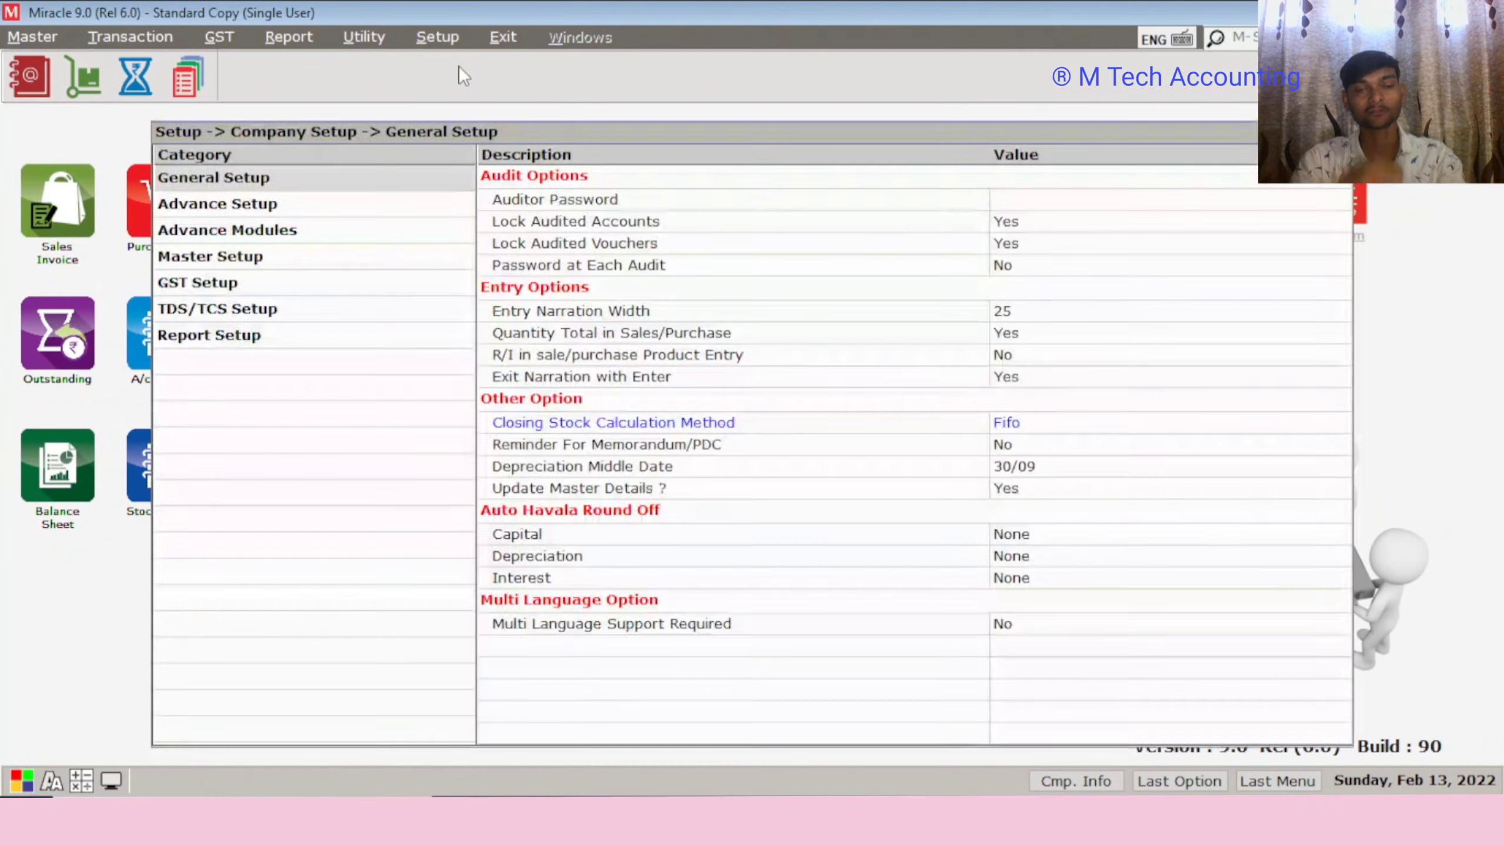
left_click(329, 204)
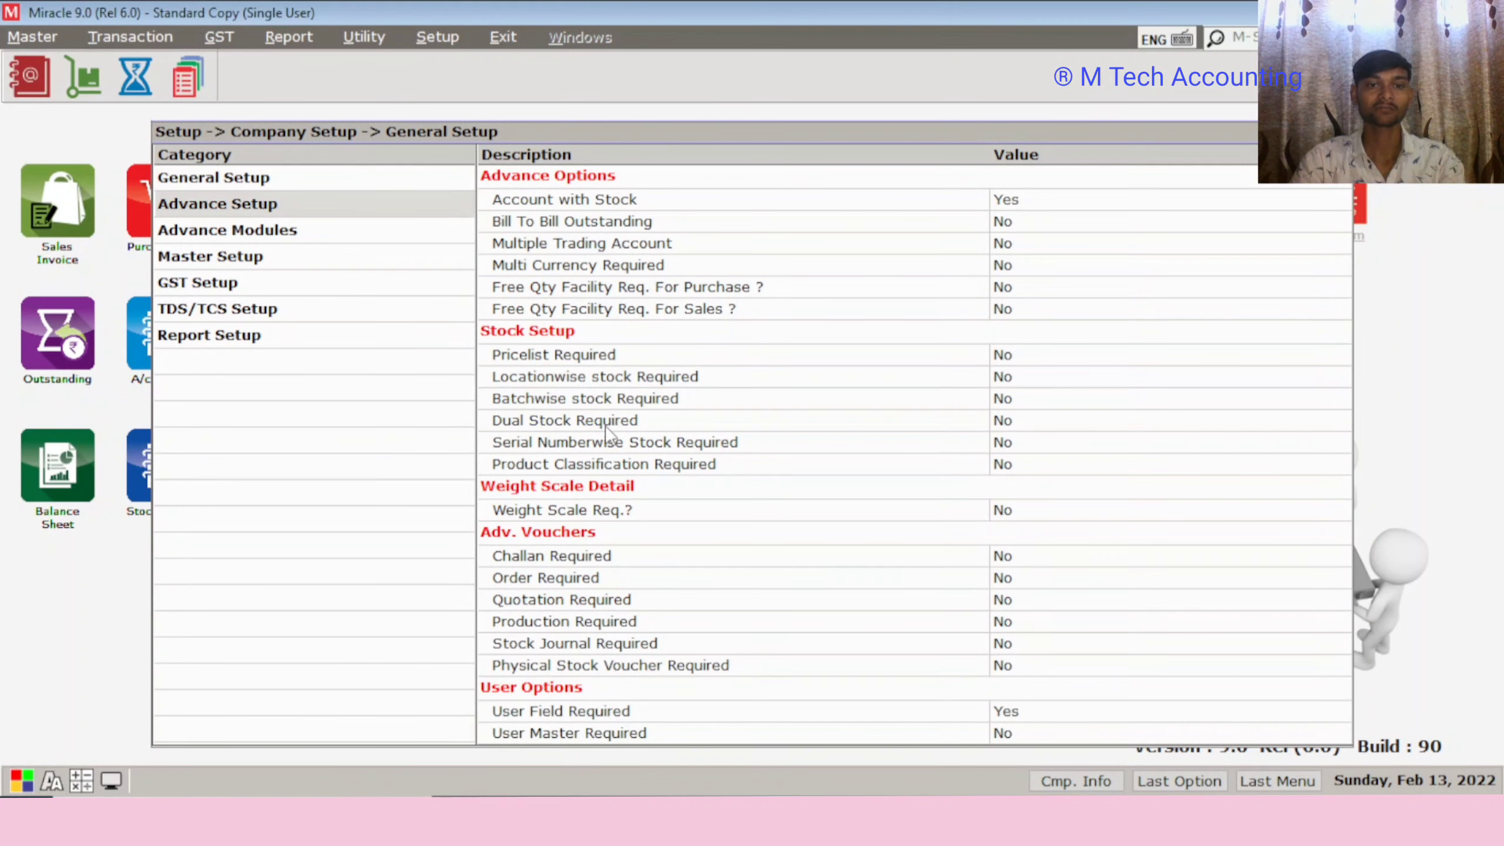
left_click(644, 380)
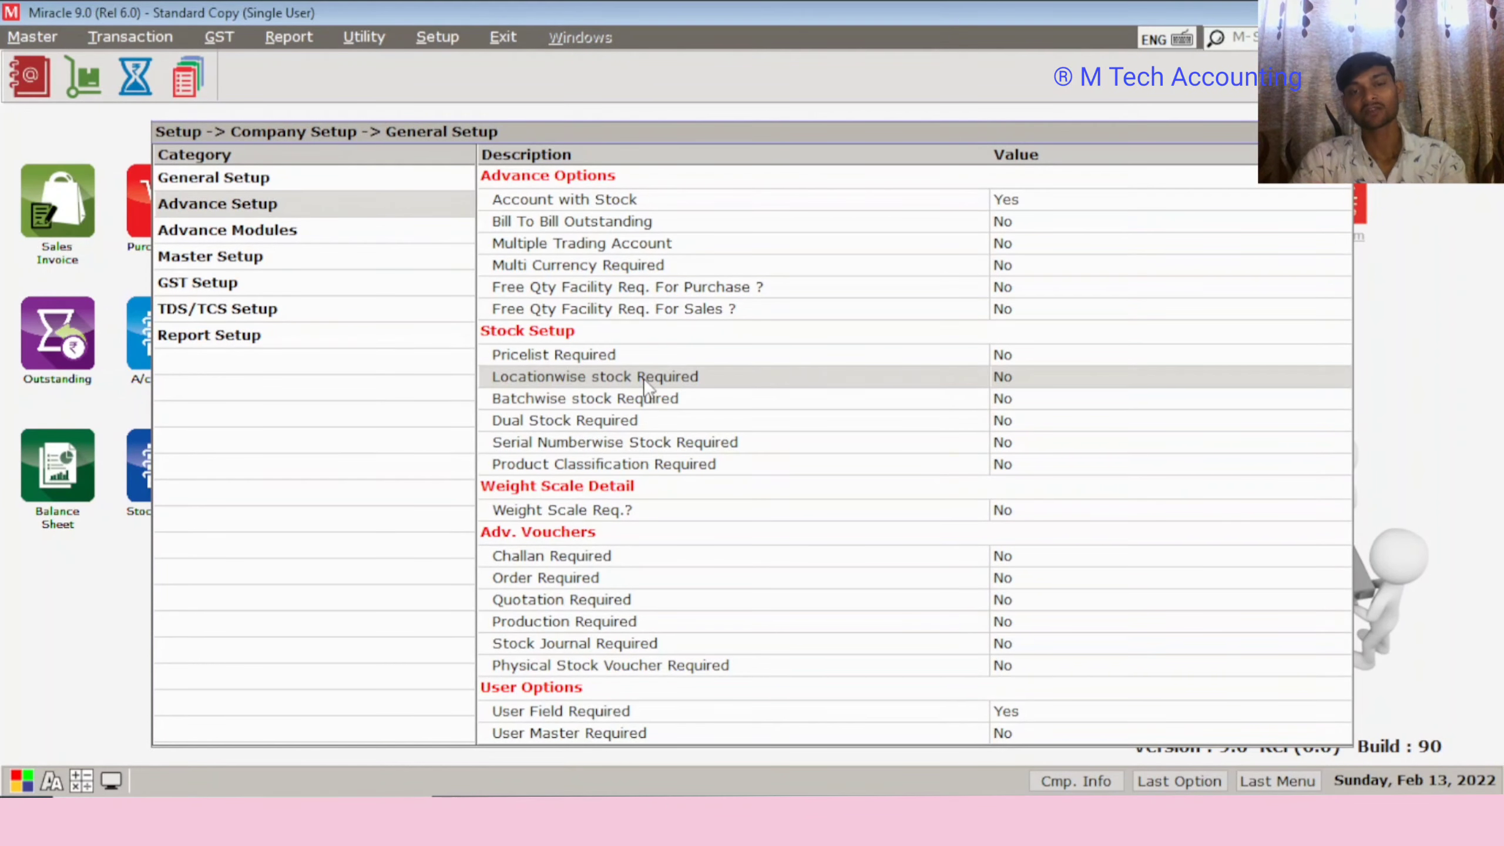
key("y")
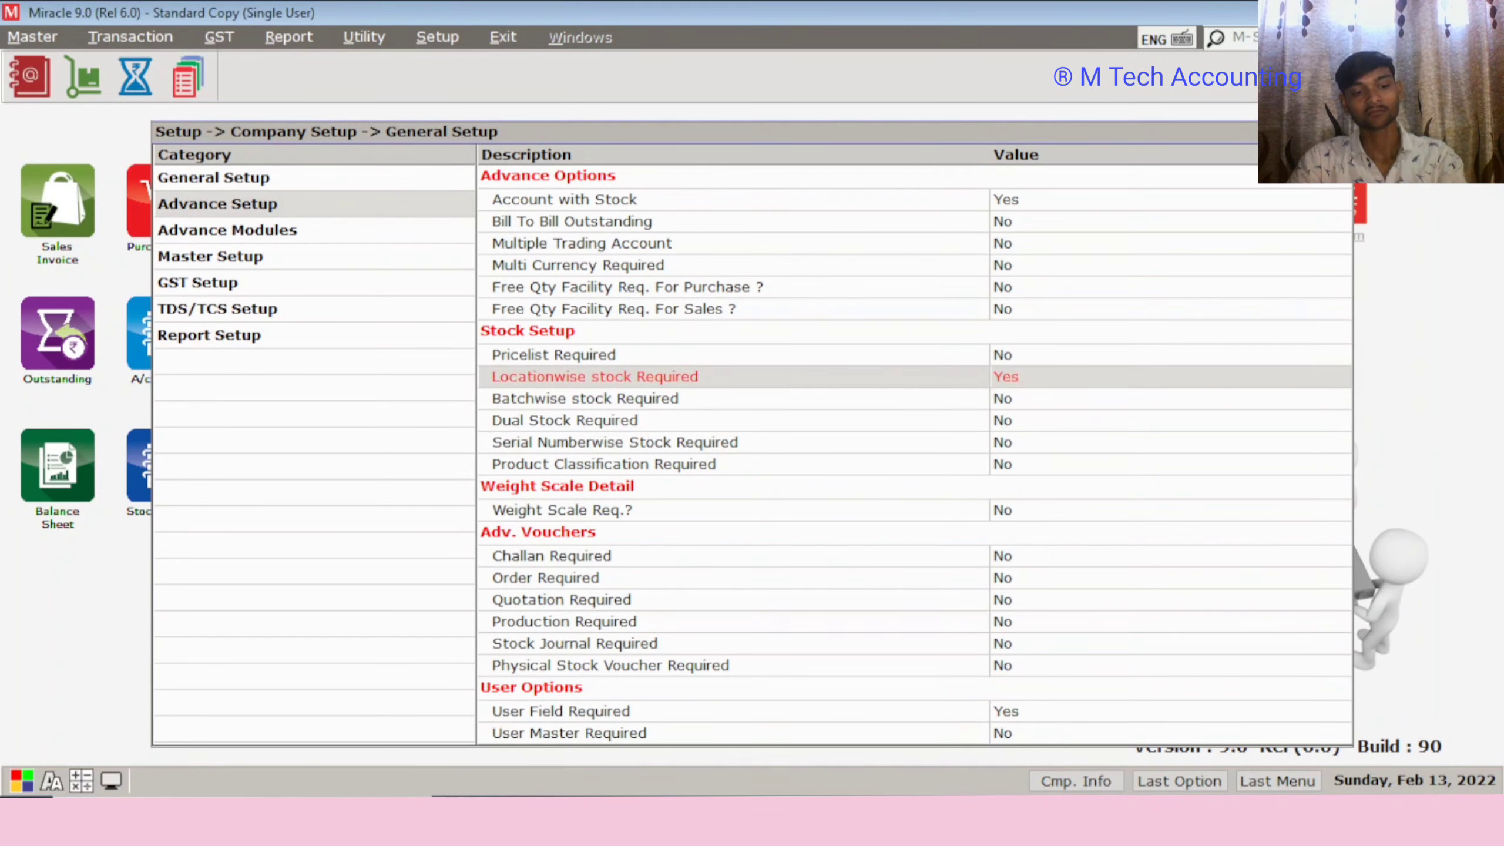
key("Escape")
key("Return")
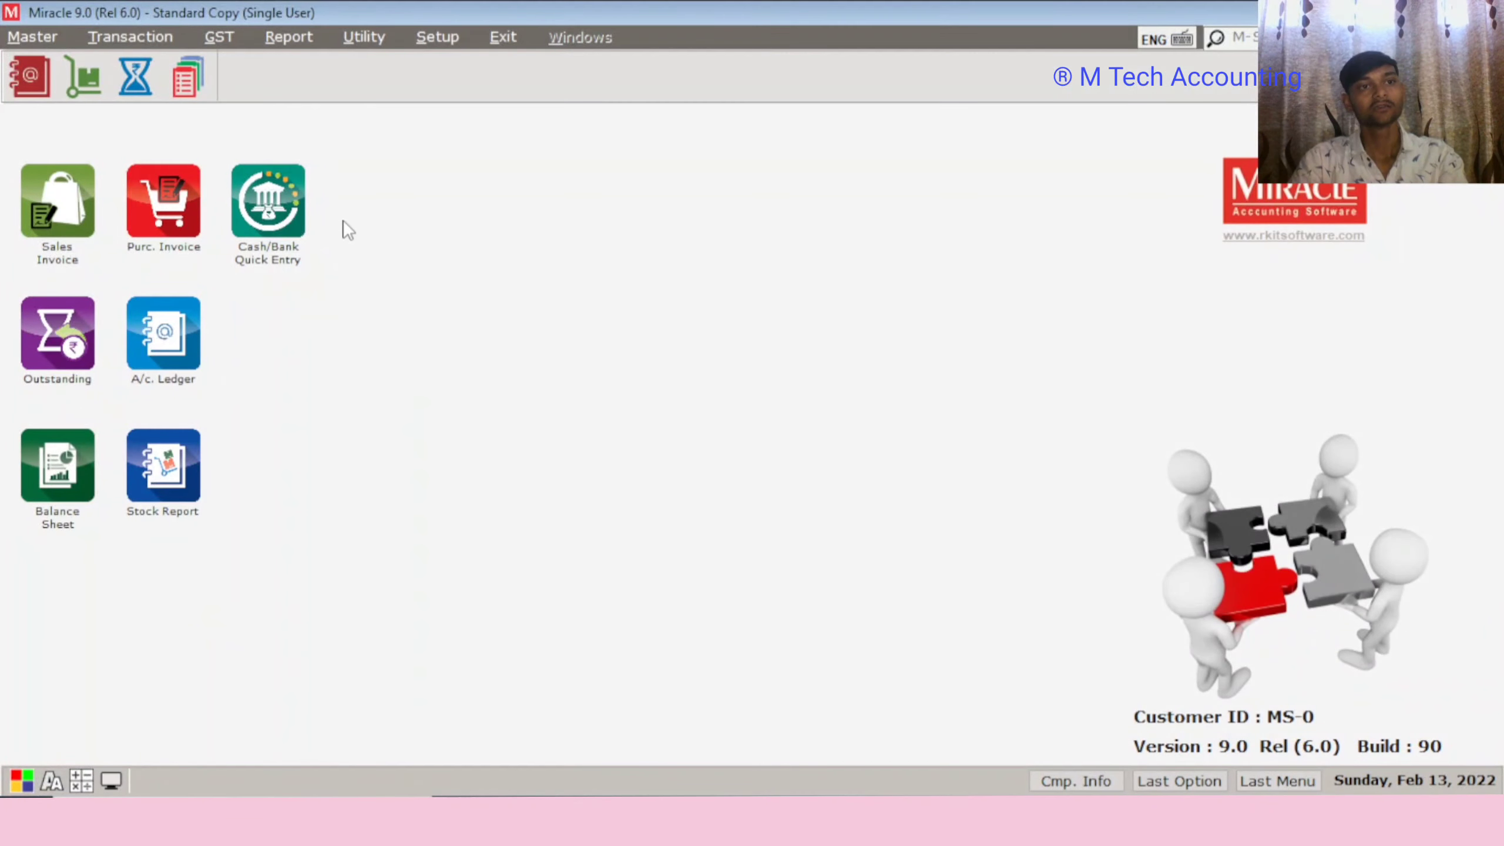
Start a new Debit purchase invoice from the purchase voucher list
left_click(155, 38)
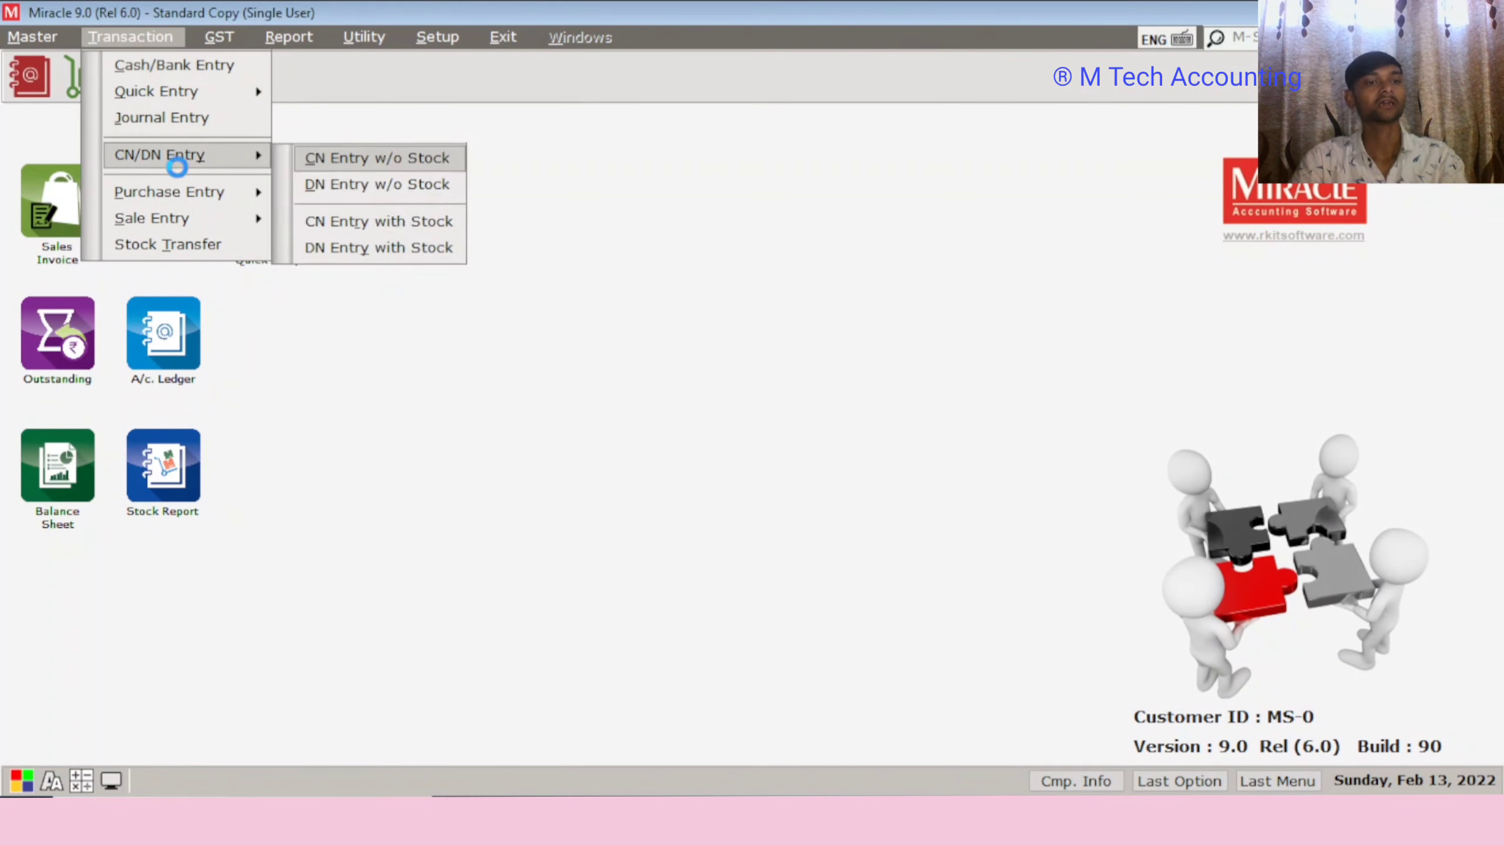
mouse_move(264, 193)
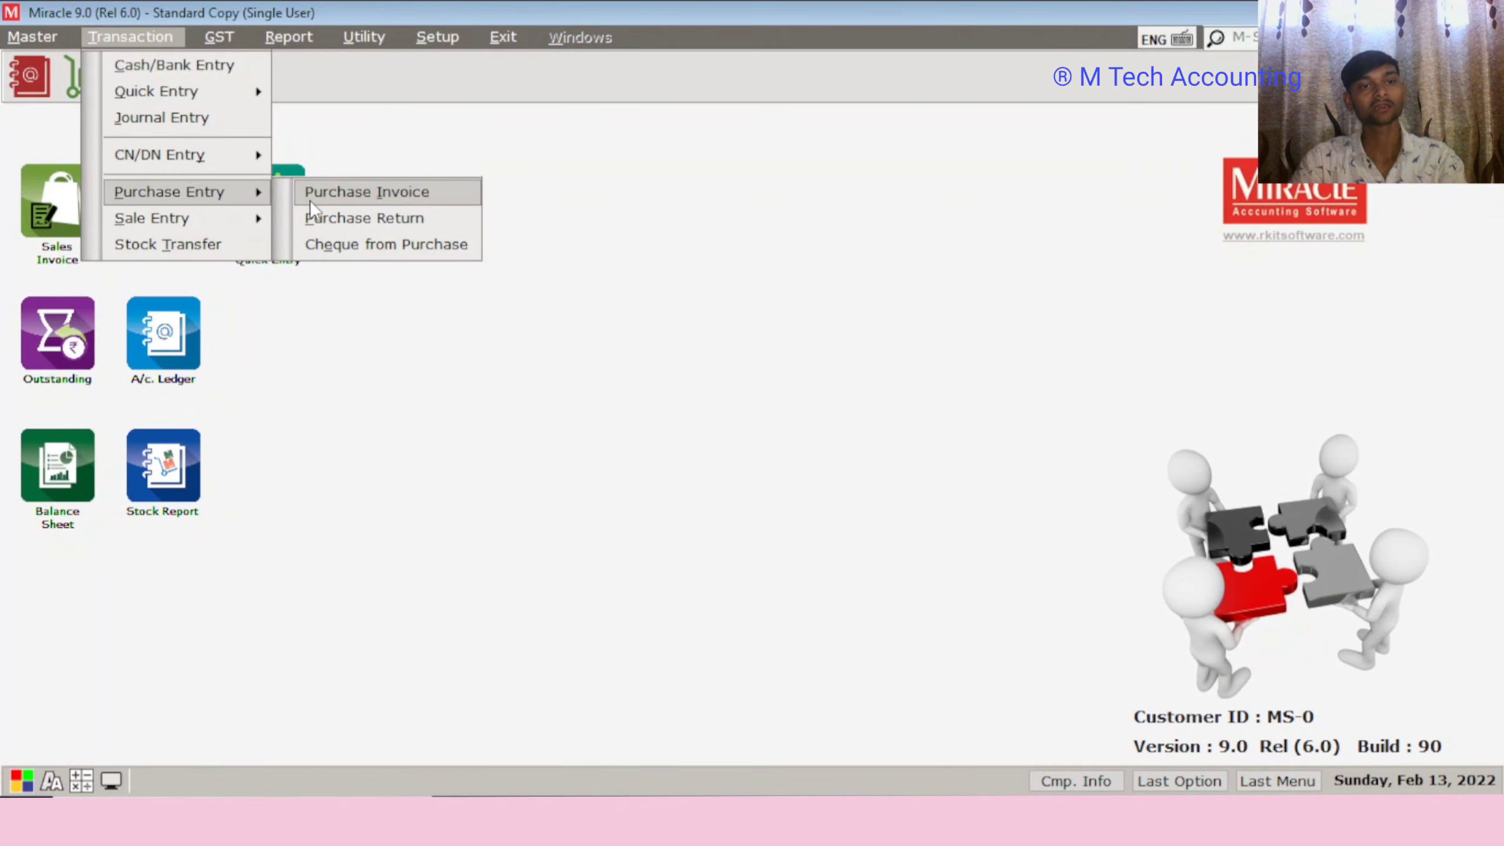
left_click(310, 200)
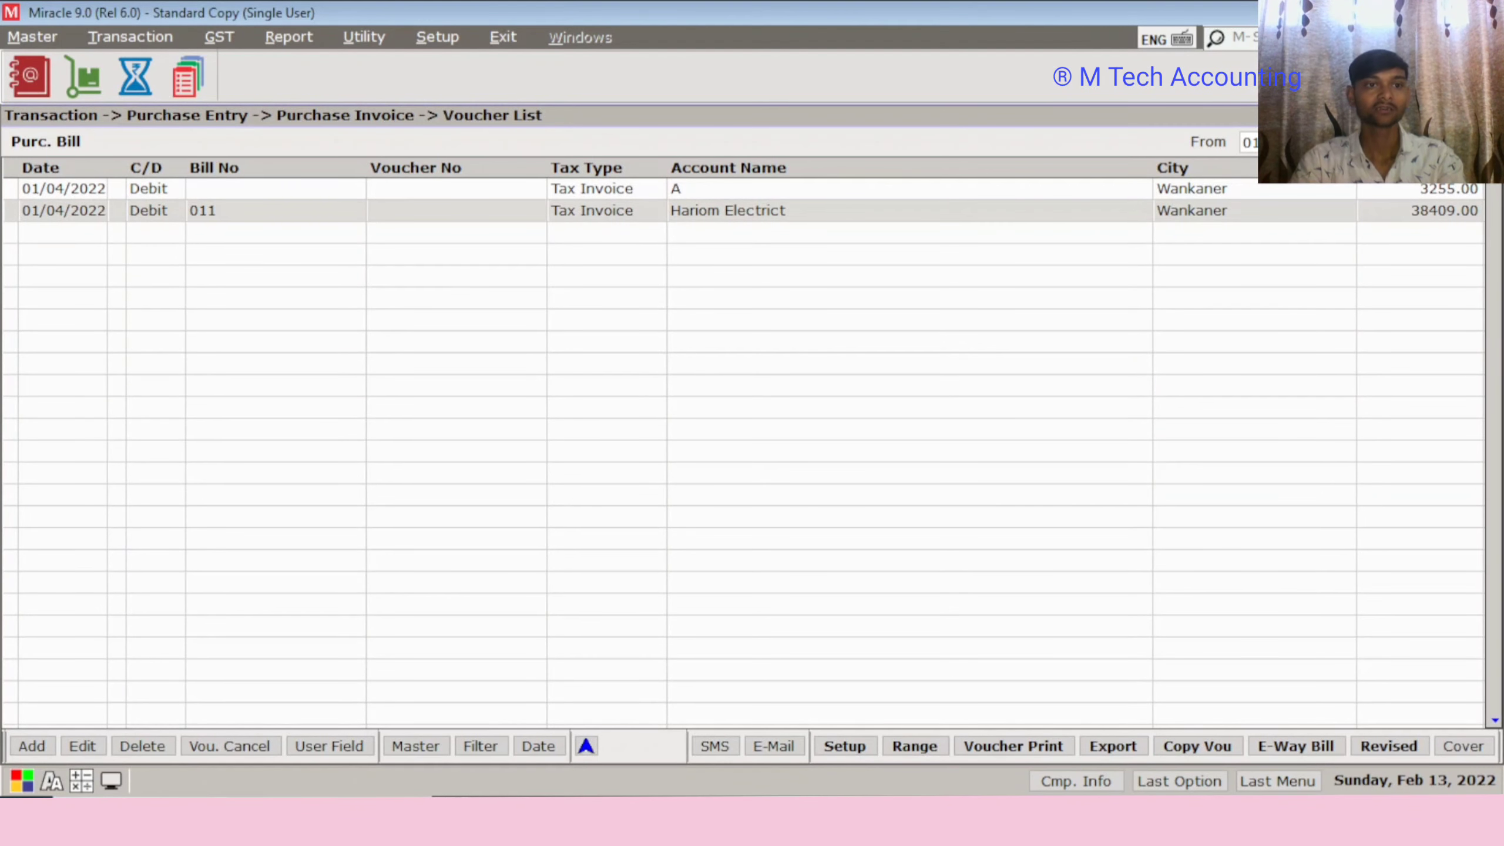
key("Insert")
key("Return")
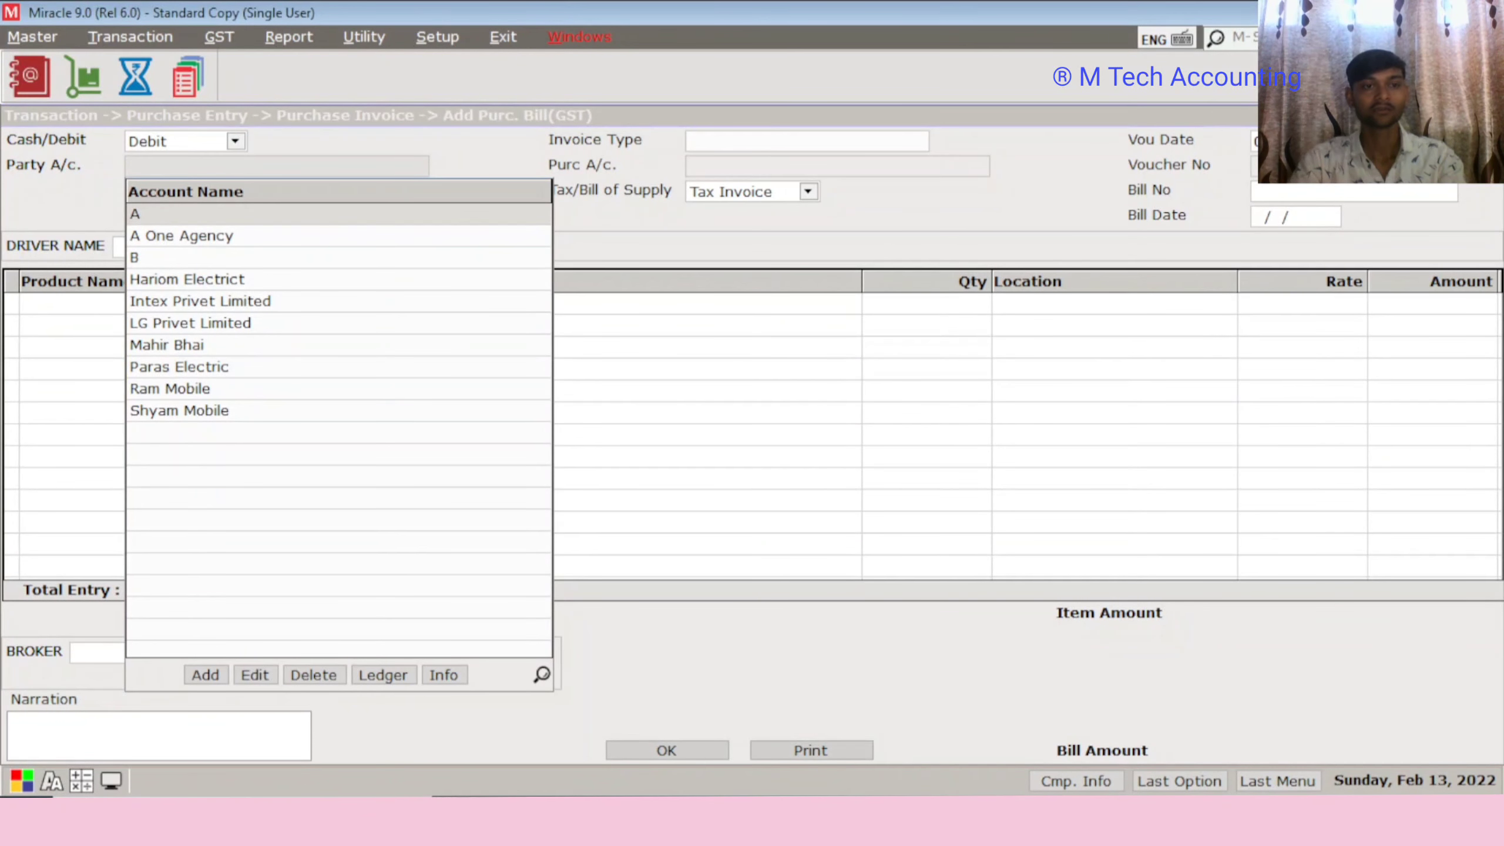
Choose LG Privet Limited as the purchase invoice's party account
key("Down")
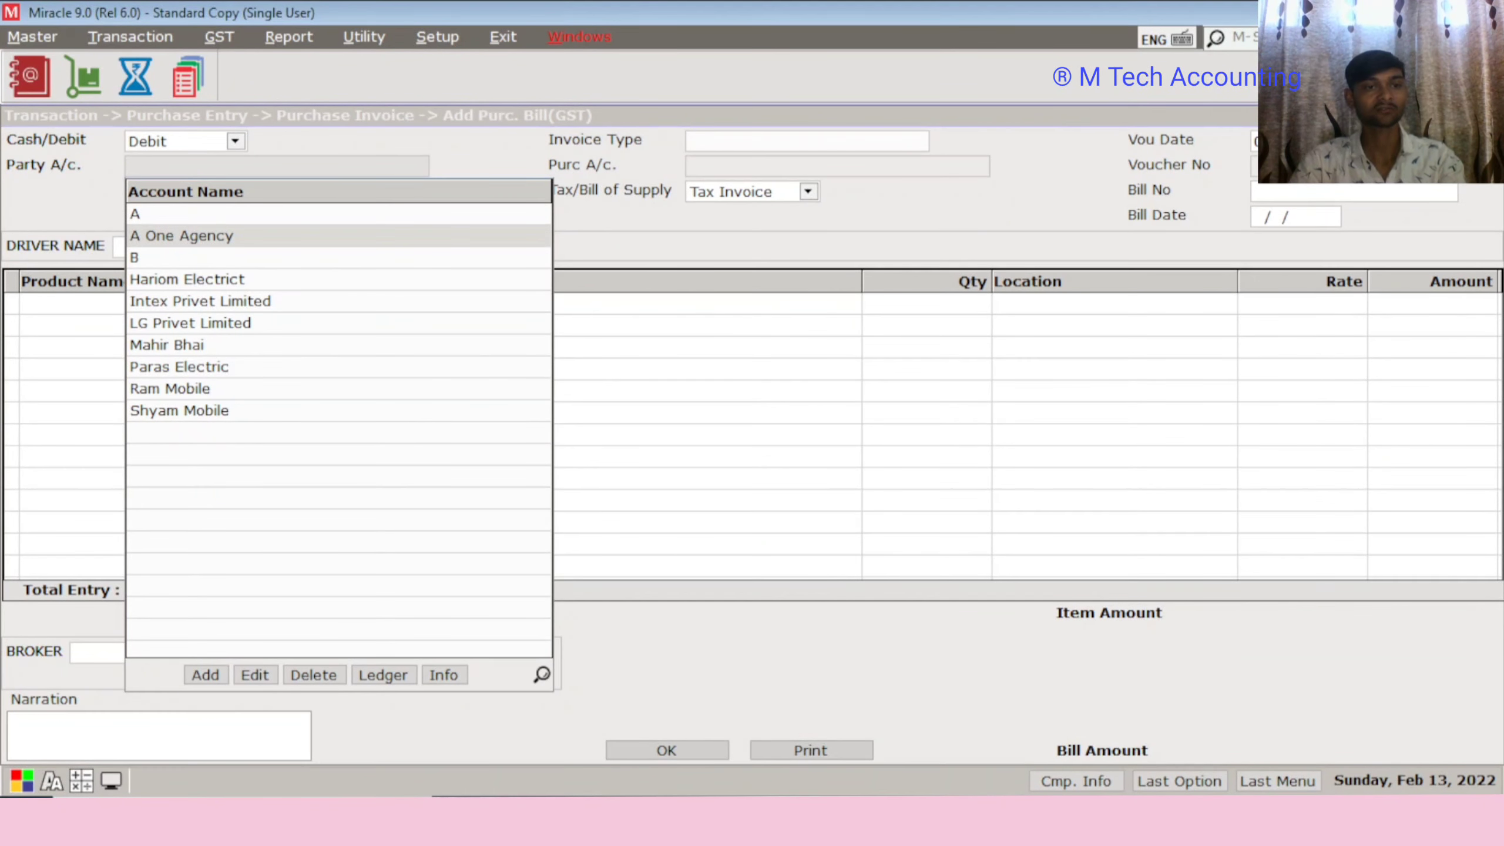
key("Down")
key("Down")
key("Down")
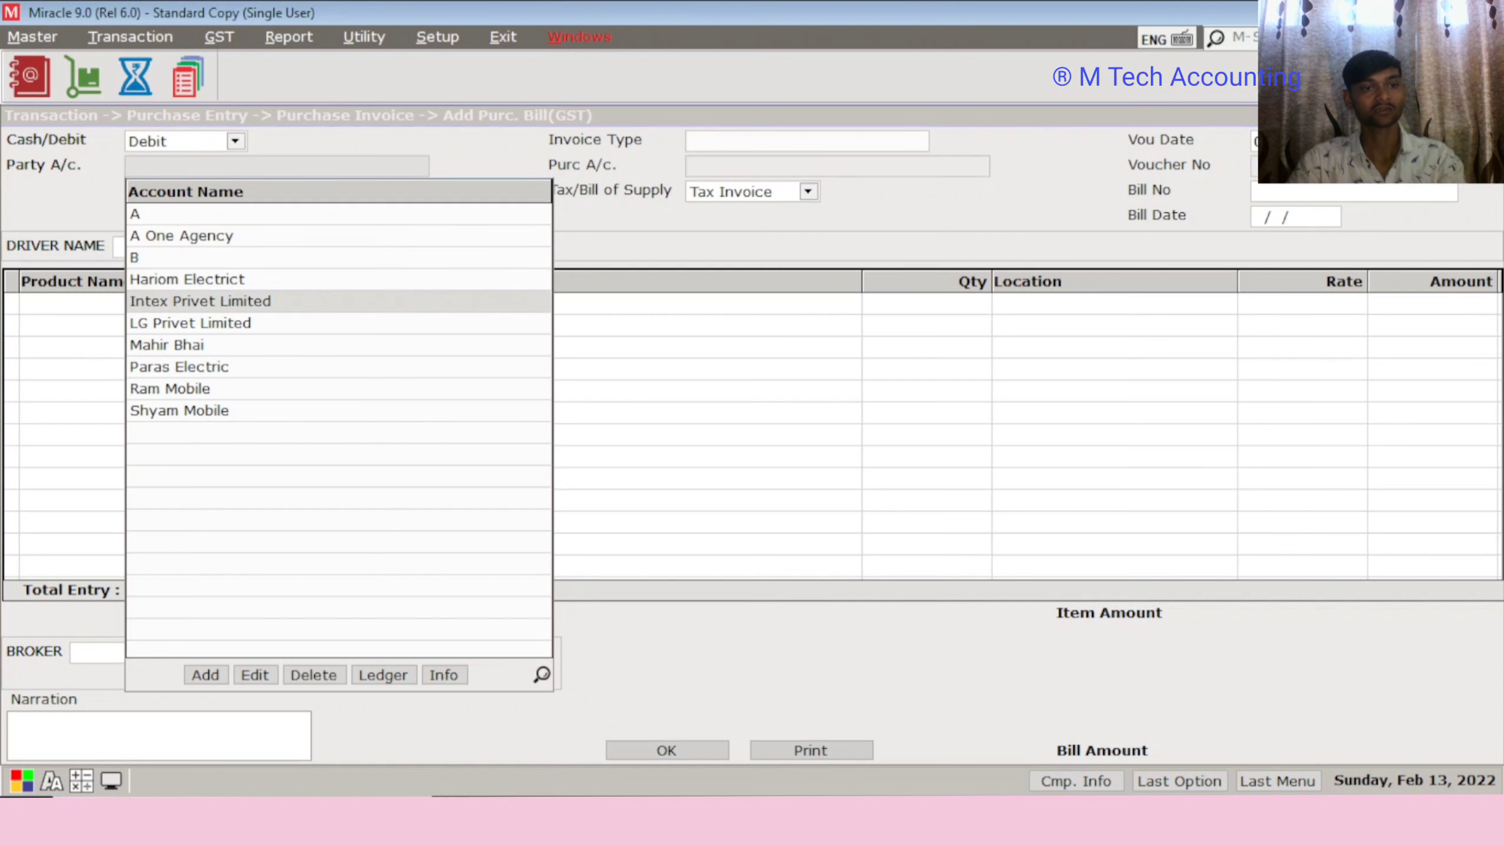
key("Down")
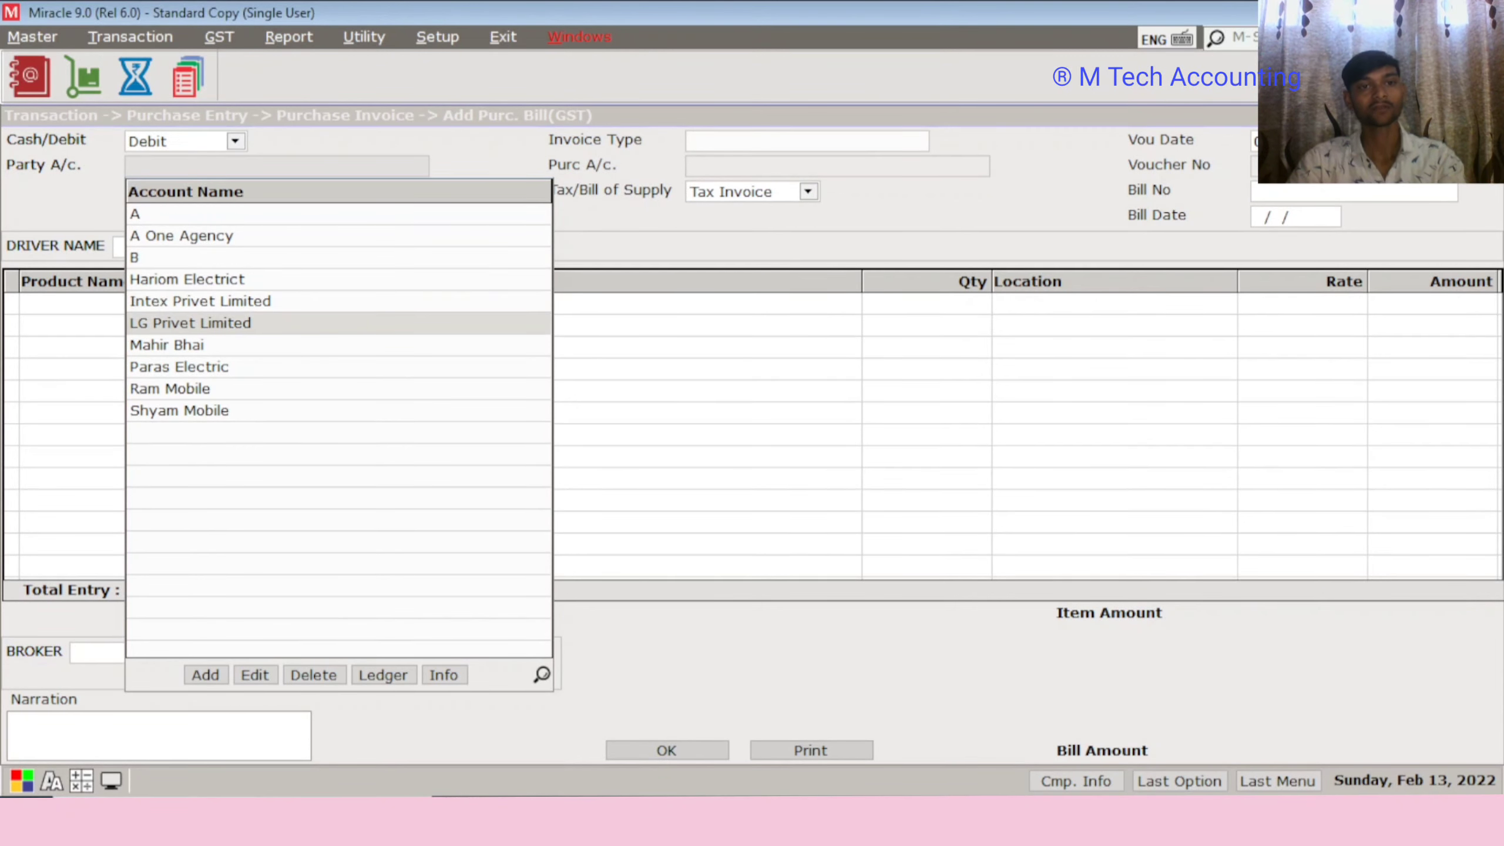
key("Return")
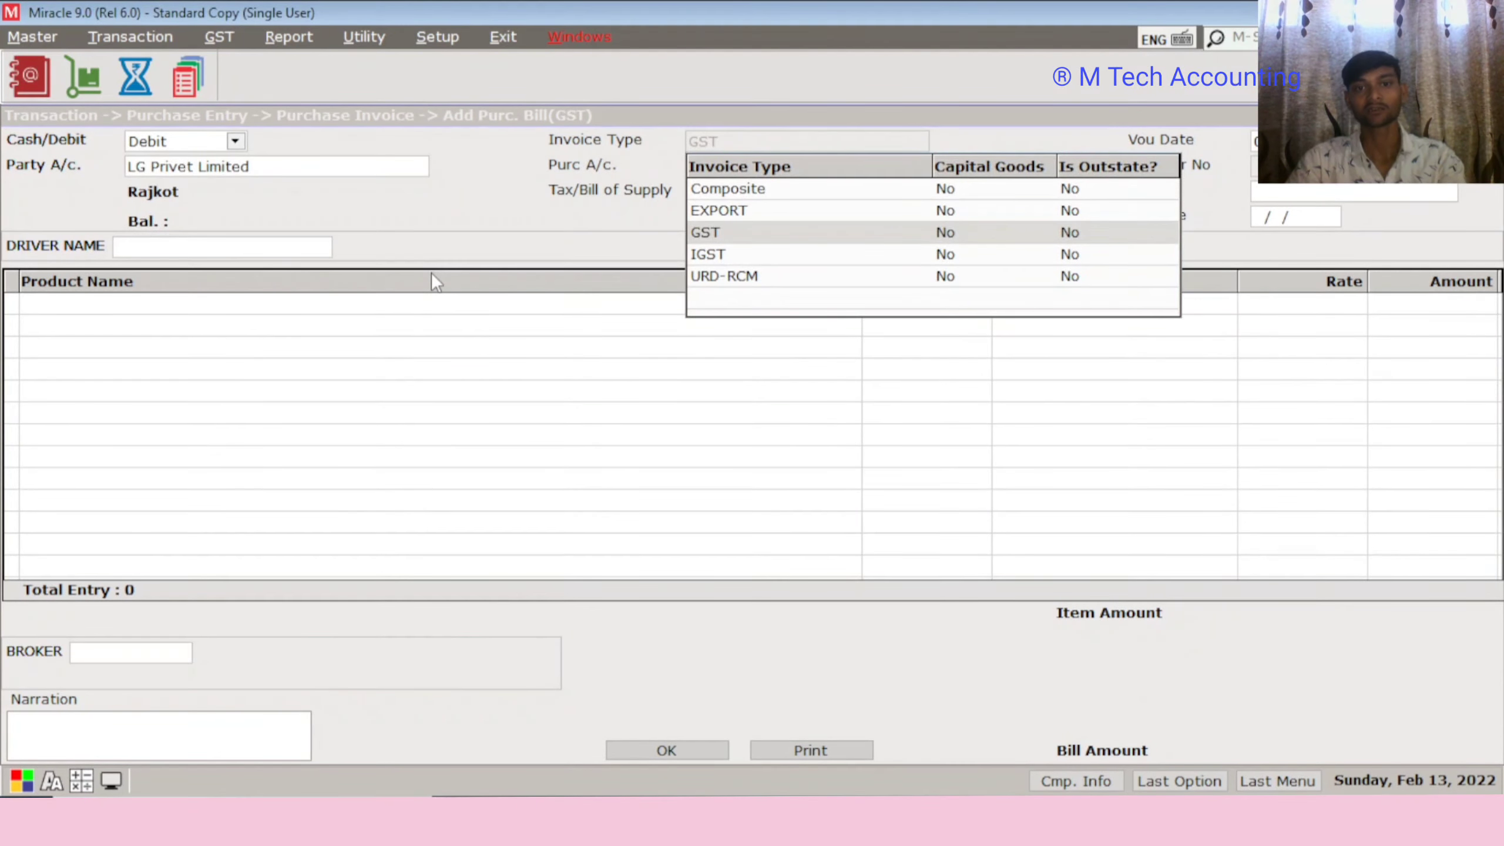
Set the invoice type to GST with bill number 1 and bill date 01/04/2022, and proceed to the product entry
key("Return")
key("Return")
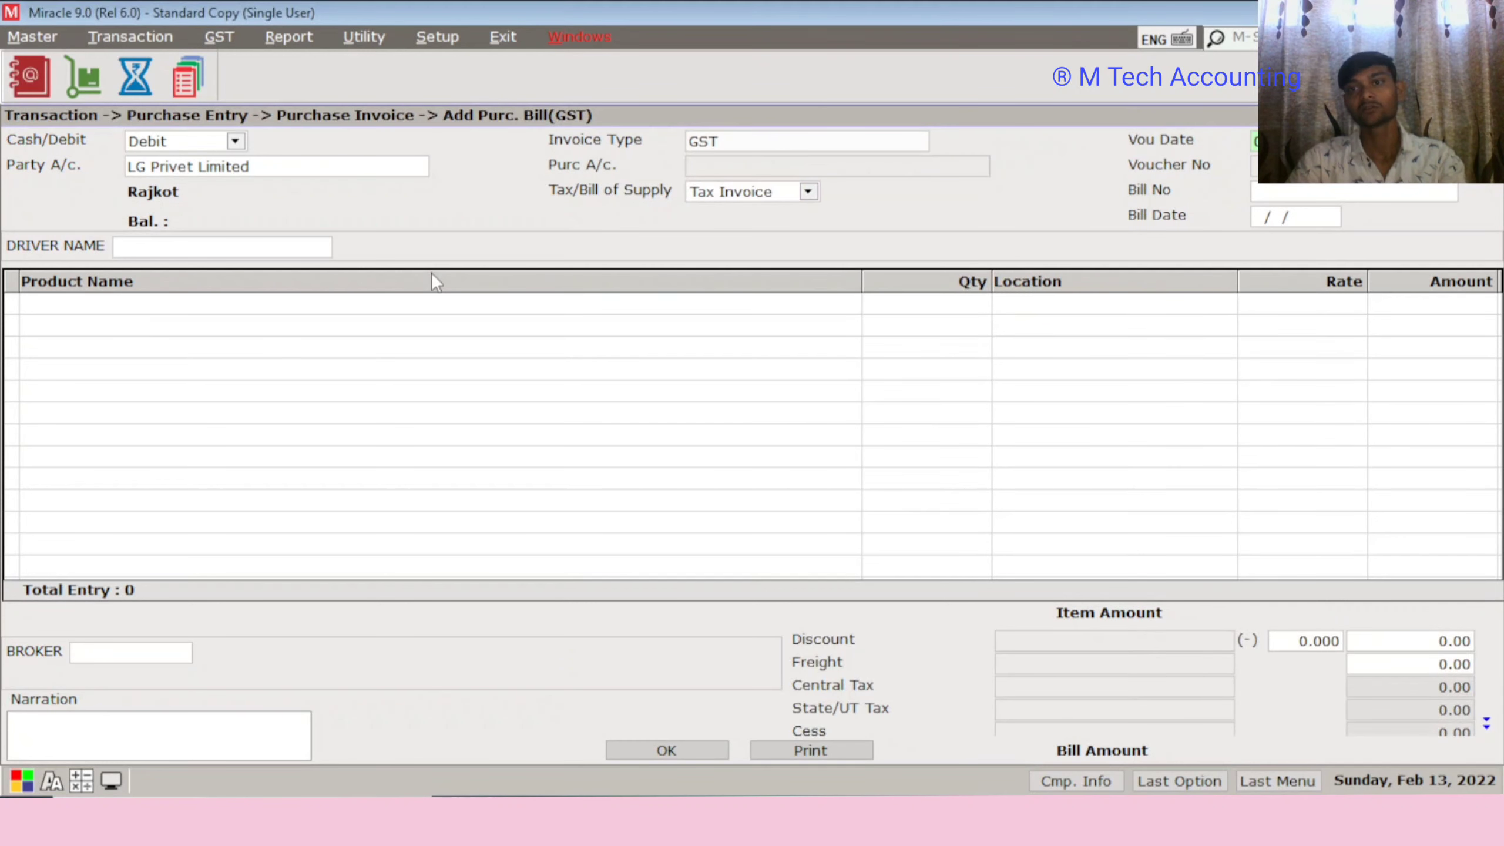
key("Return")
type("1")
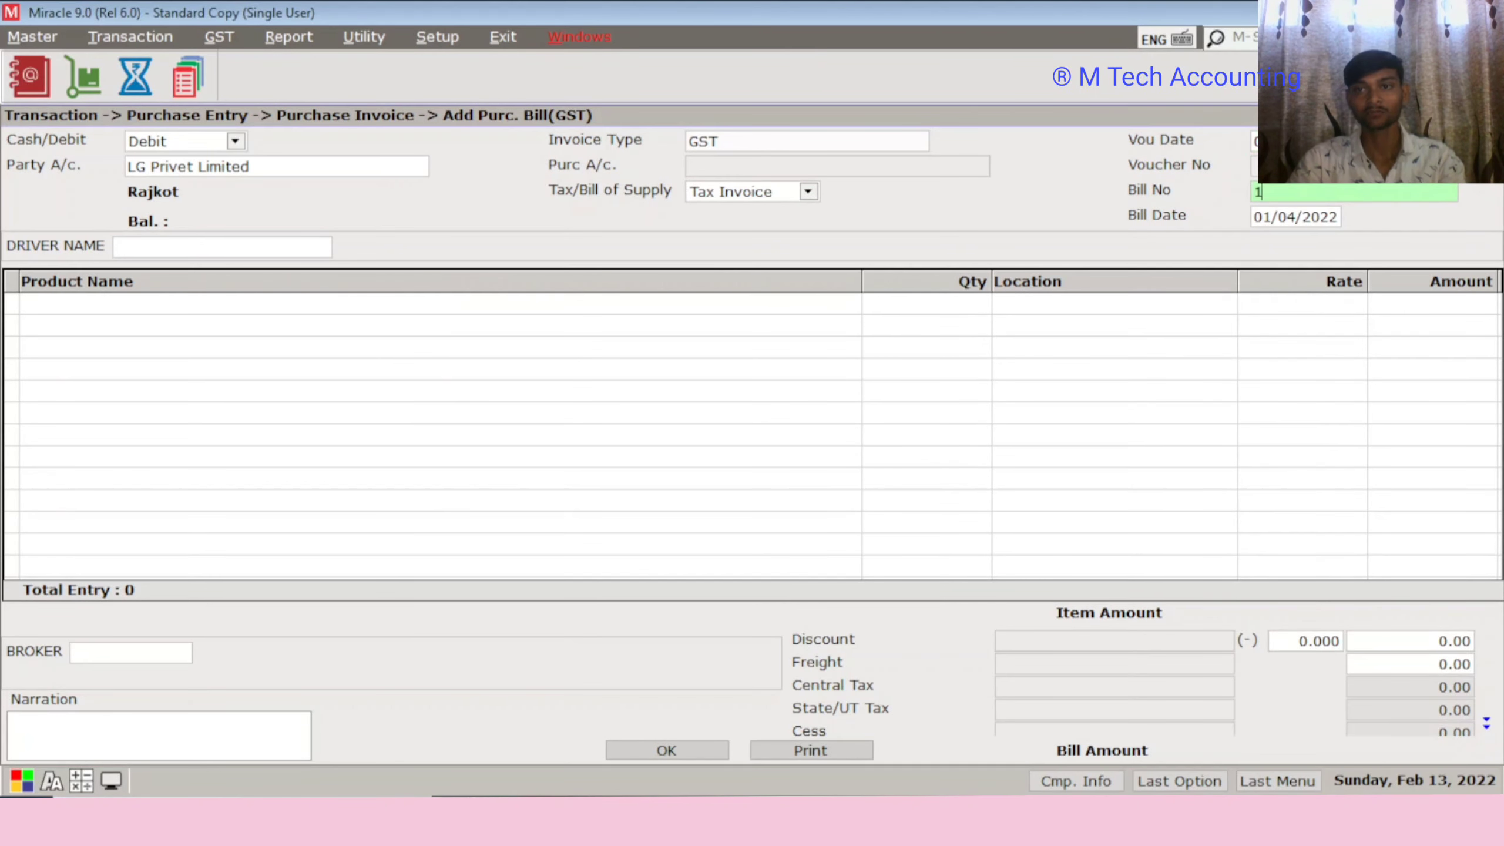
key("Return")
key("Return")
key("Return")
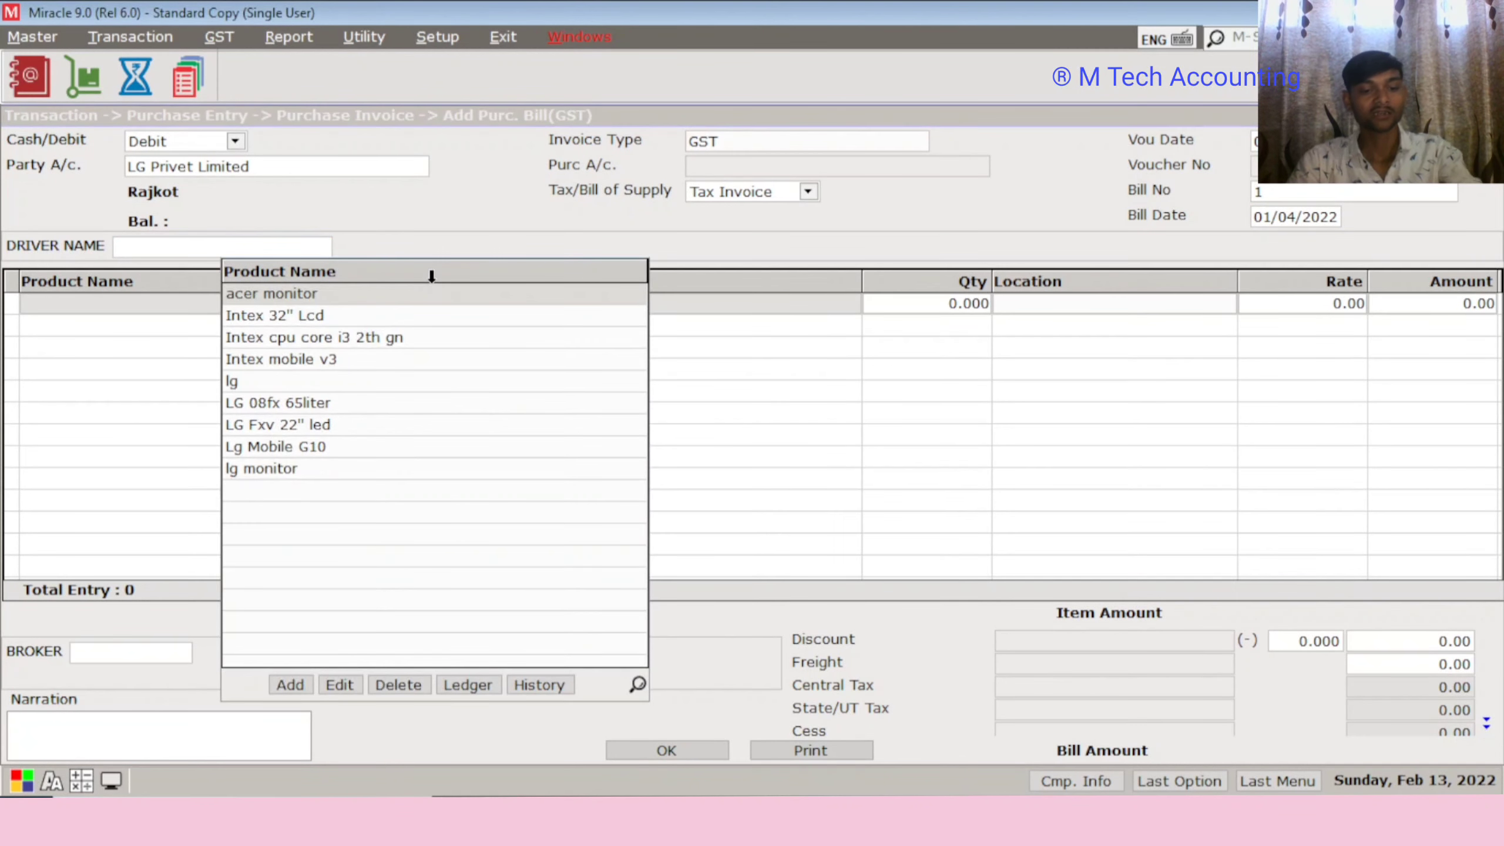
Create a new product named "lg monitor 22 in" from the invoice's product list
key("F2")
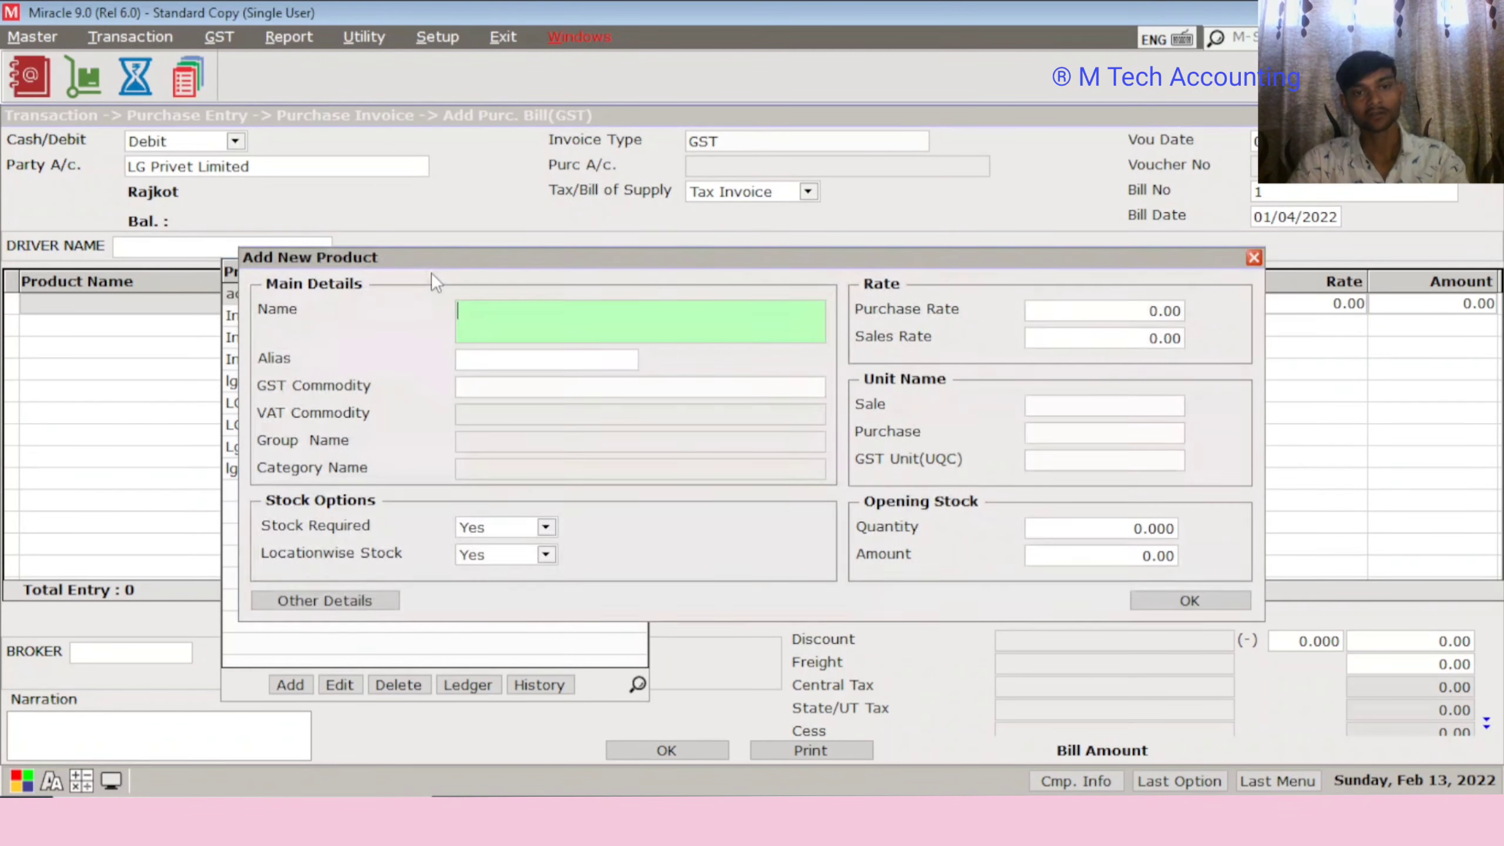
type("lg m")
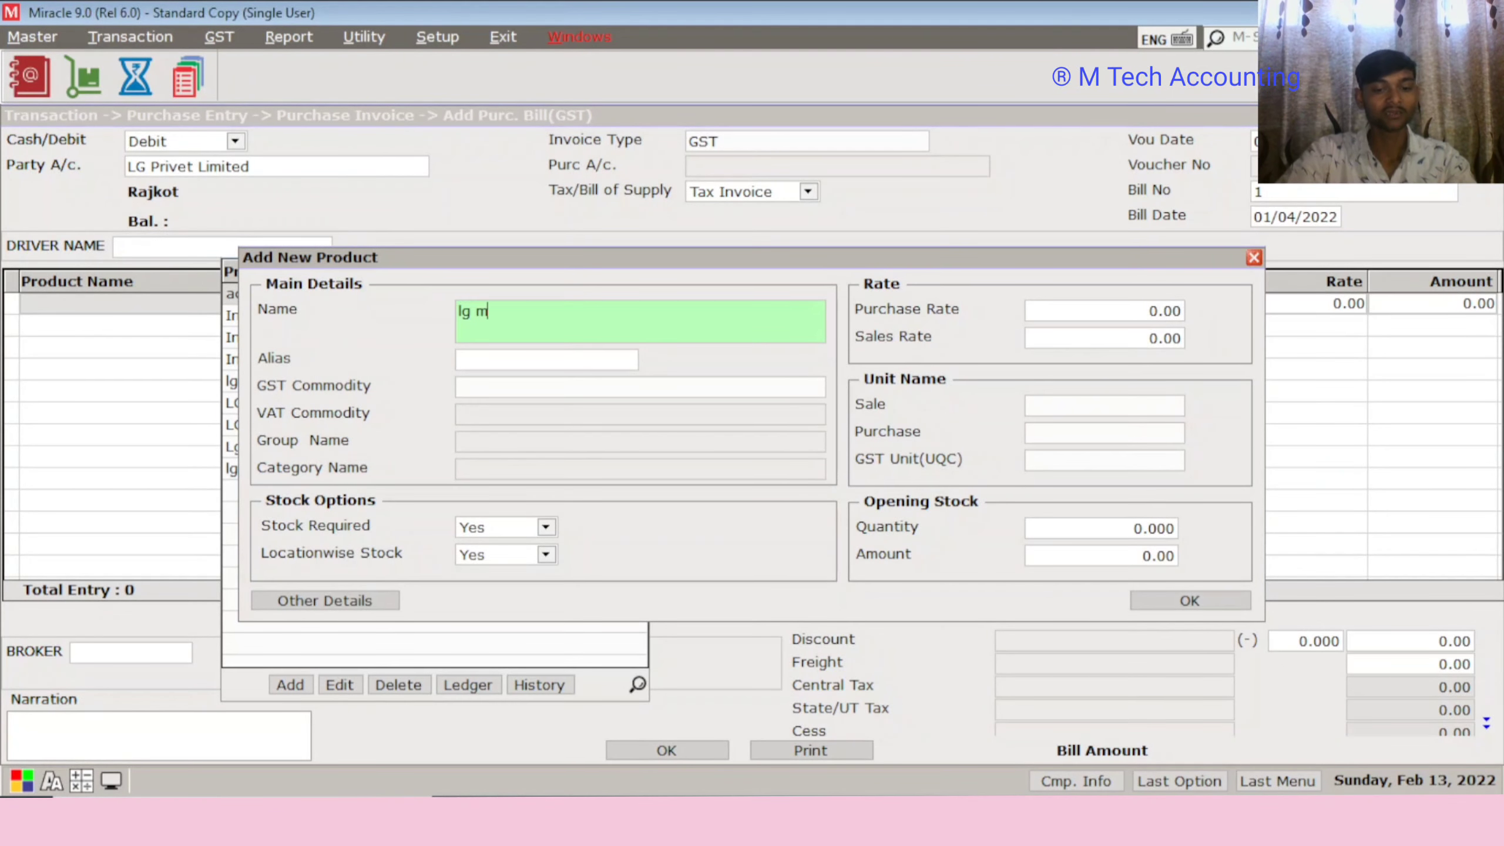
type("onitoe")
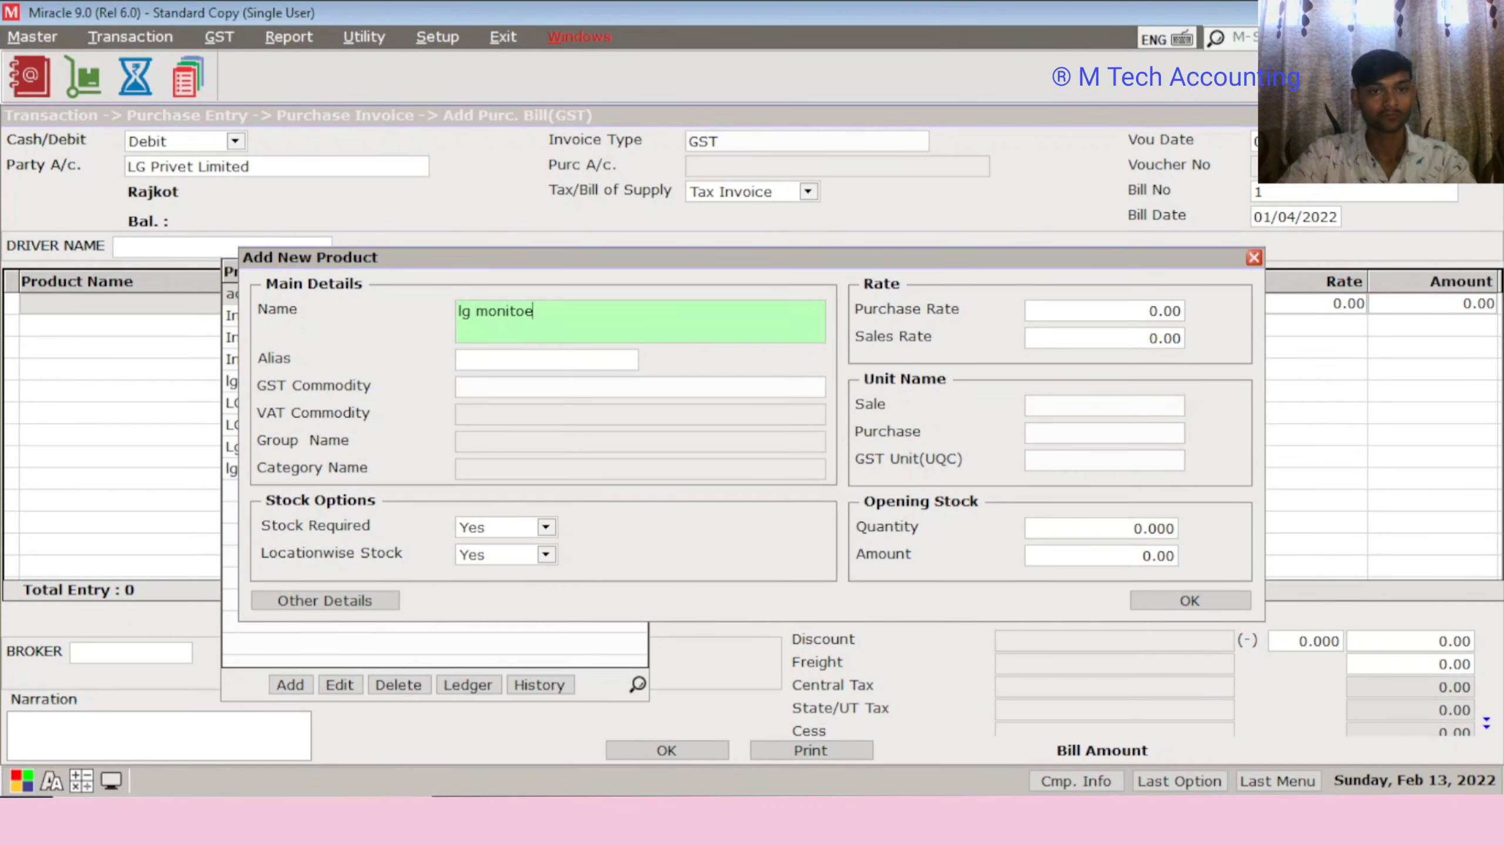
key("BackSpace")
type("r ")
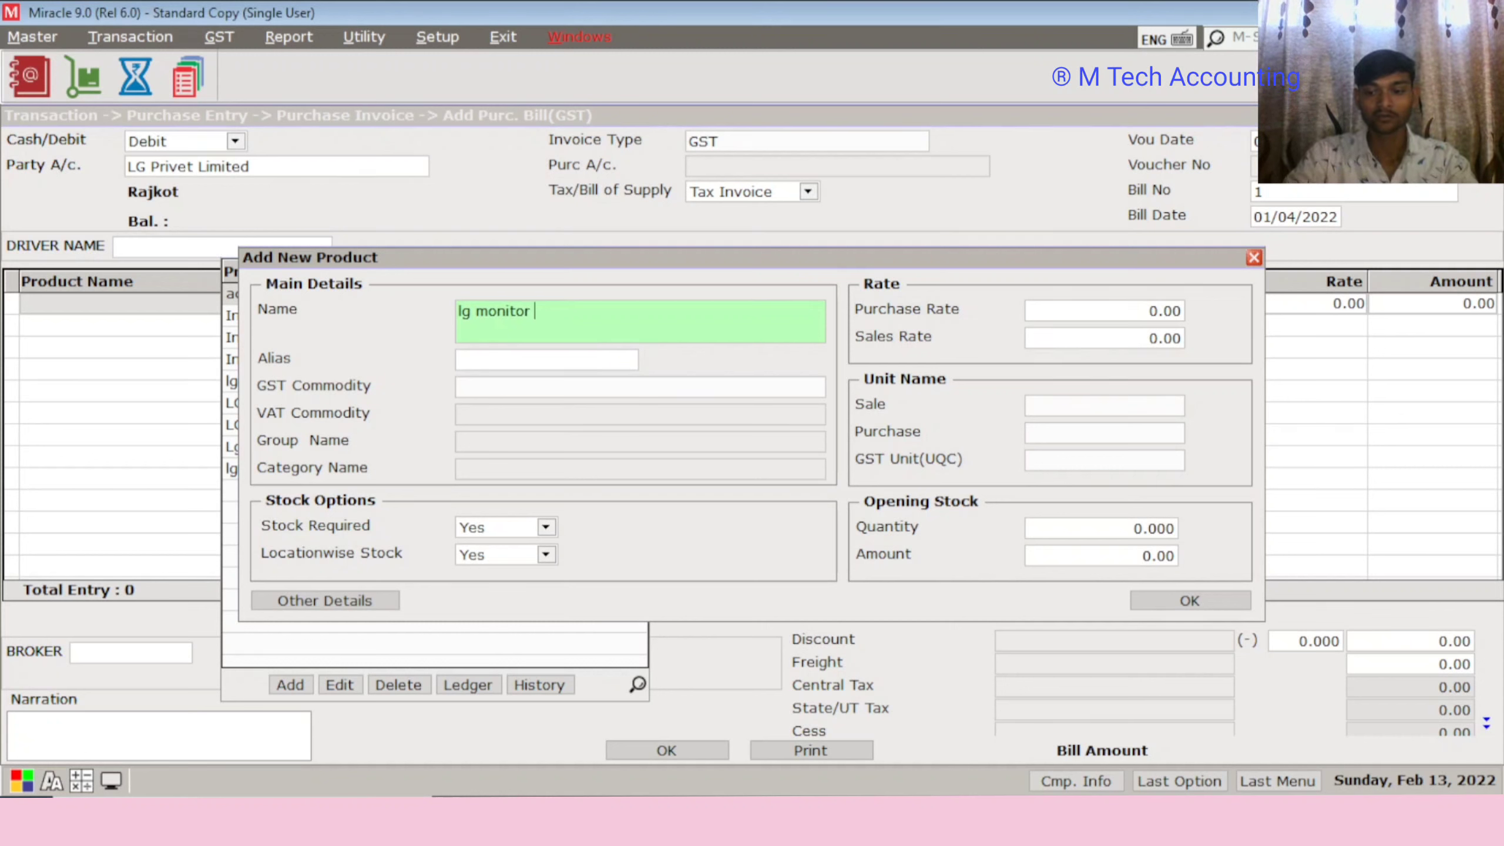
type("22 i")
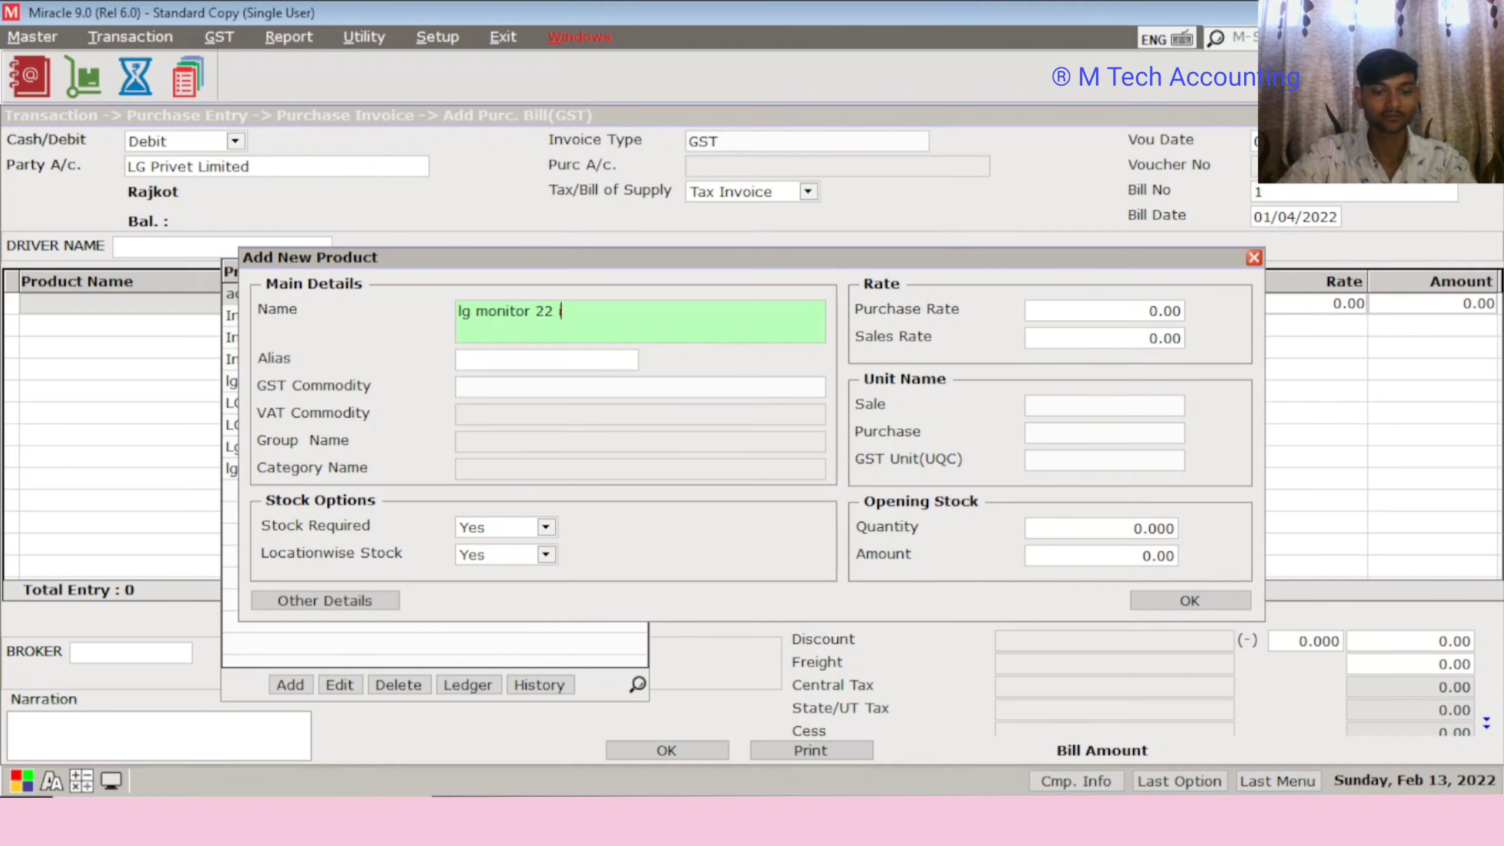
type("n")
key("Return")
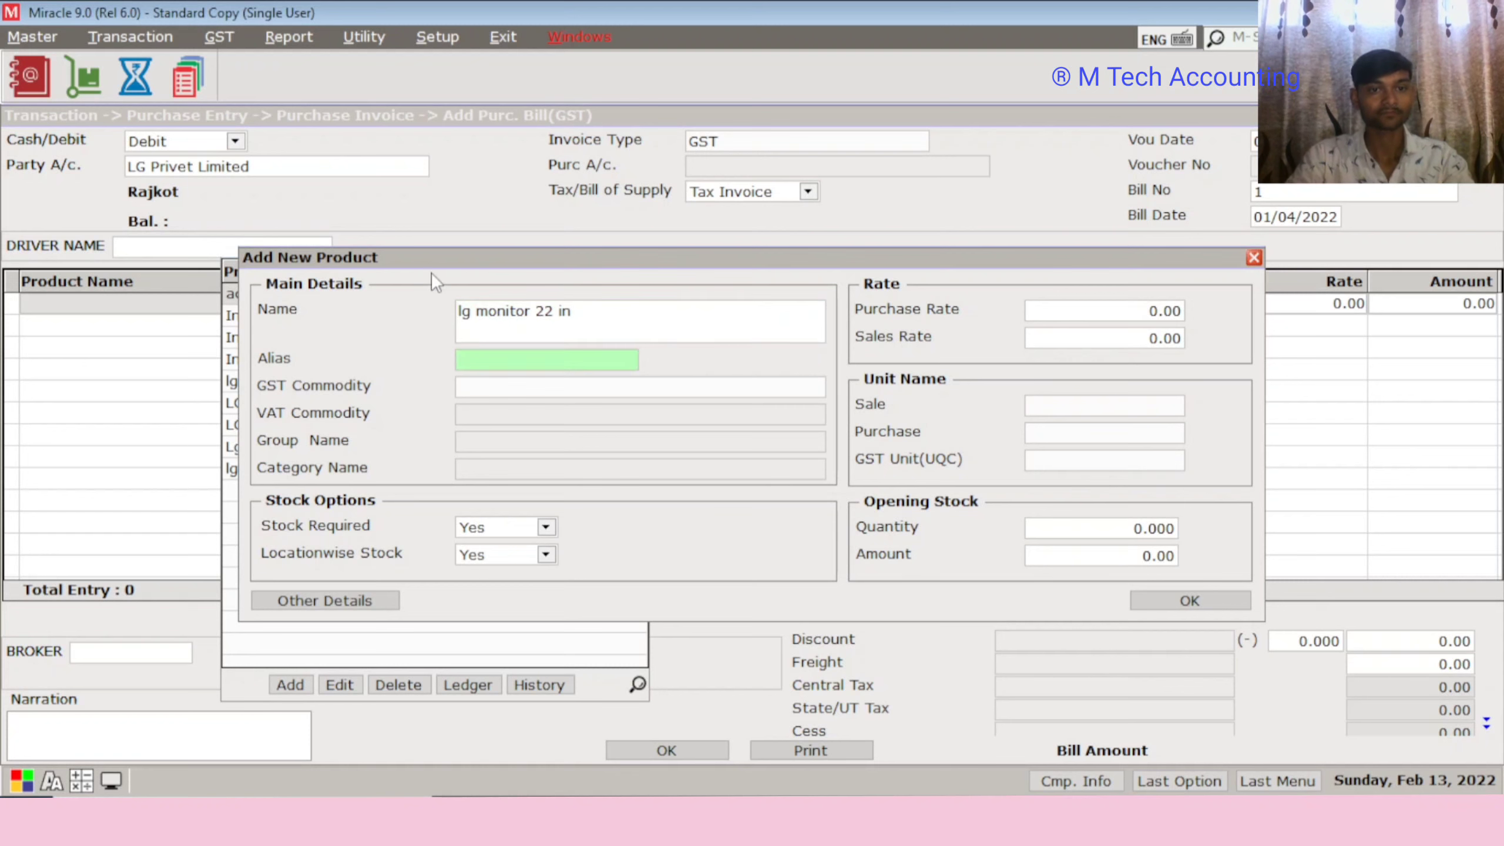
Assign the GST 18% commodity to the product and keep Stock Required and Locationwise Stock at Yes
key("Return")
key("Down")
key("Down")
key("Return")
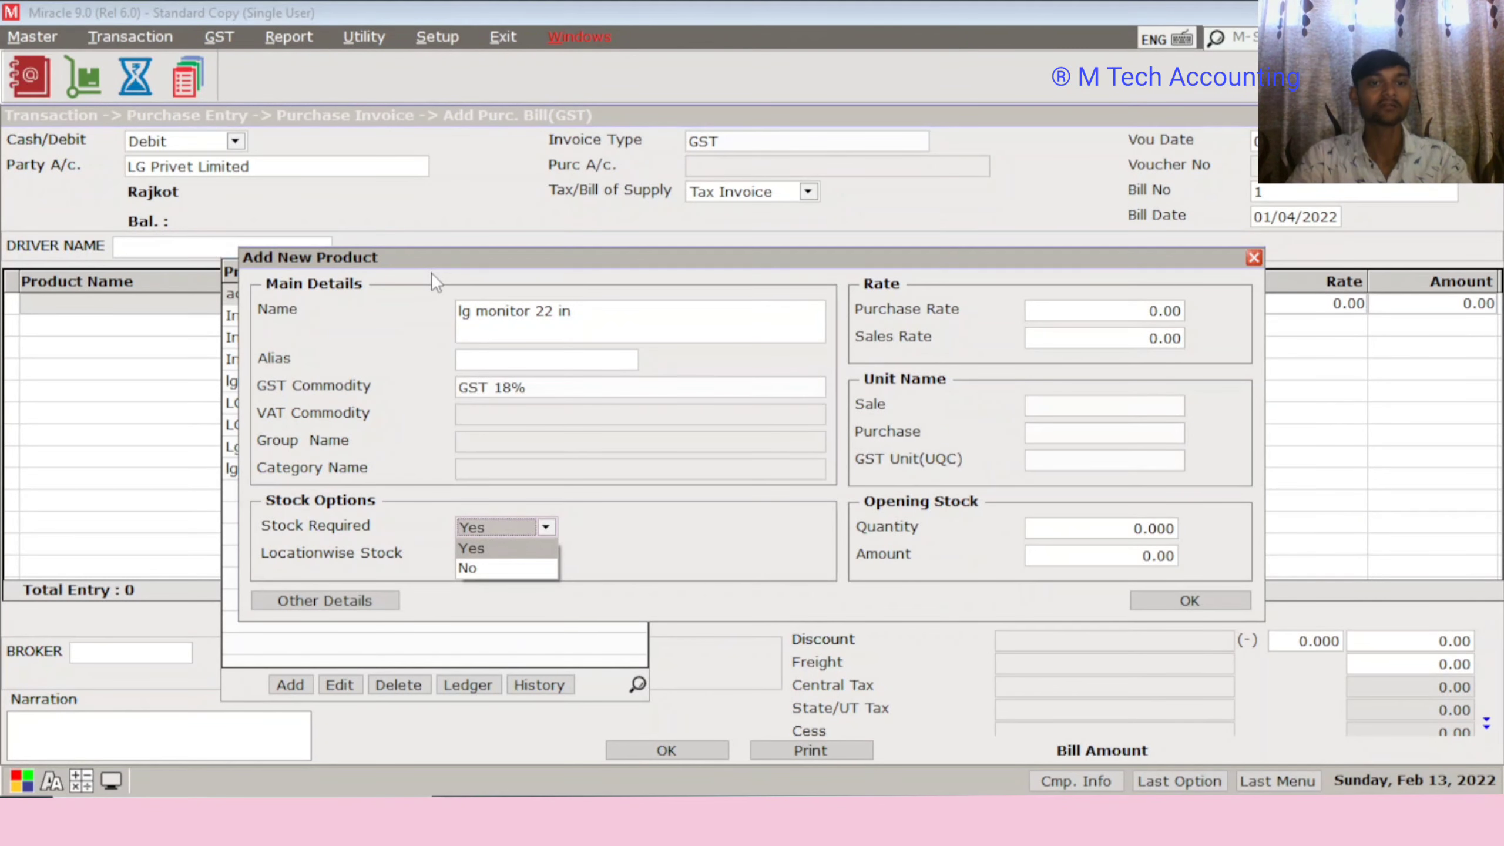
key("Return")
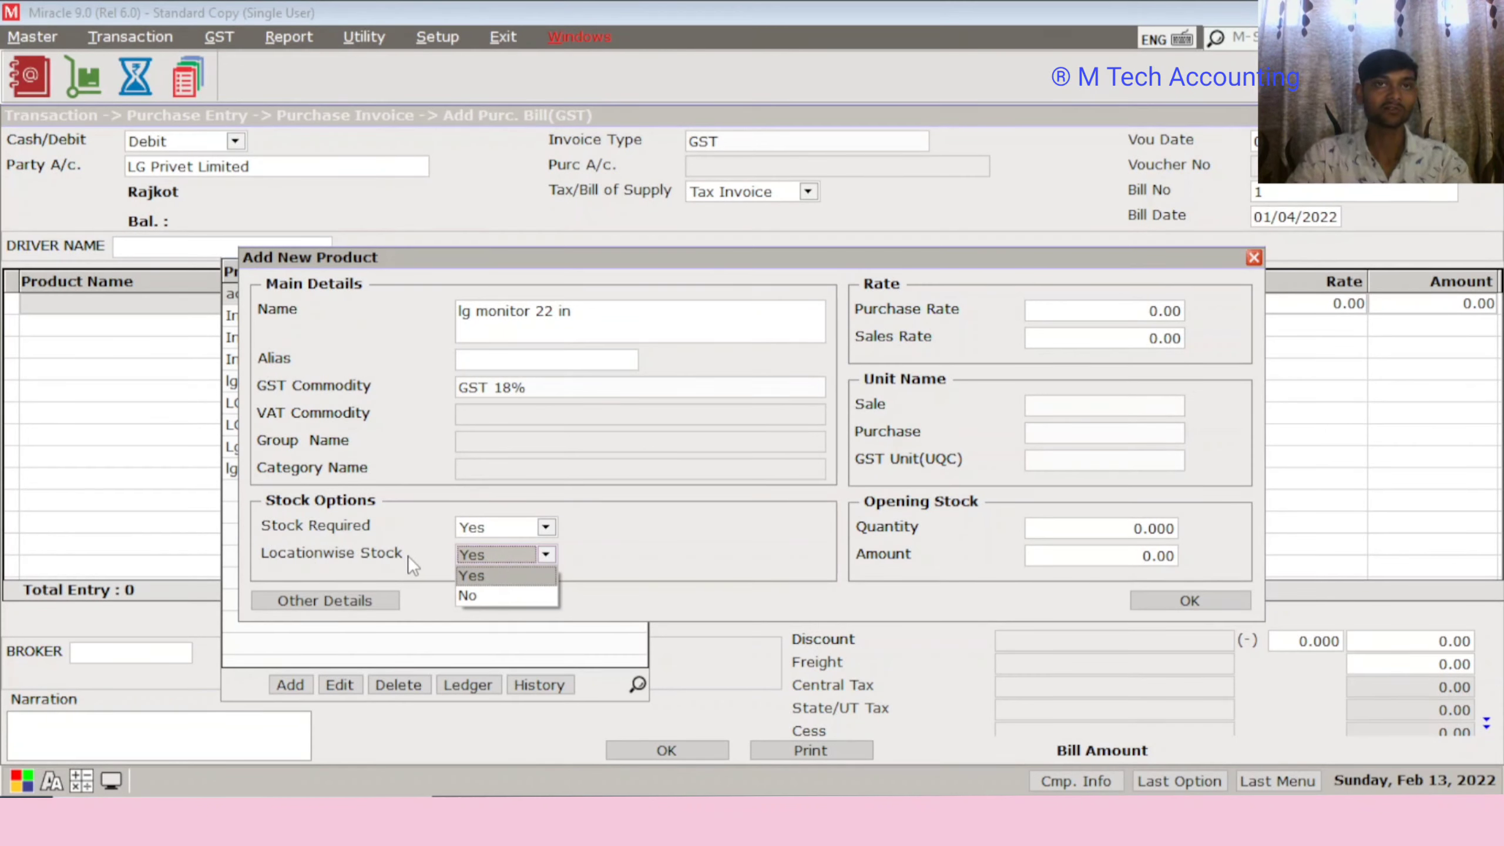
key("Return")
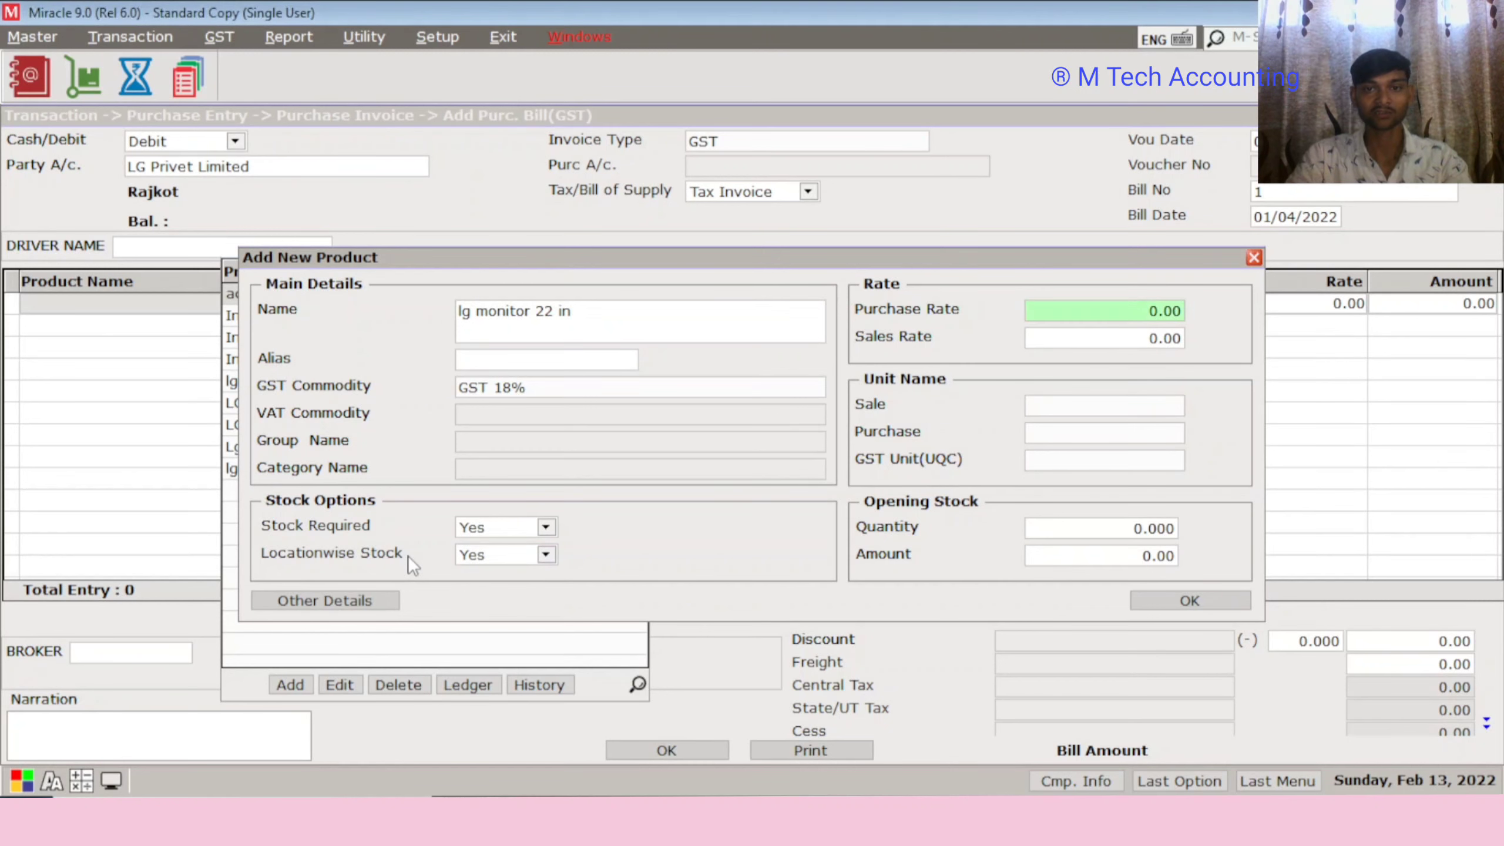
Set the product's sale and purchase units to Numbers and its GST unit to NOS-NUMBERS, and save the product
key("Return")
key("Return")
key("Down")
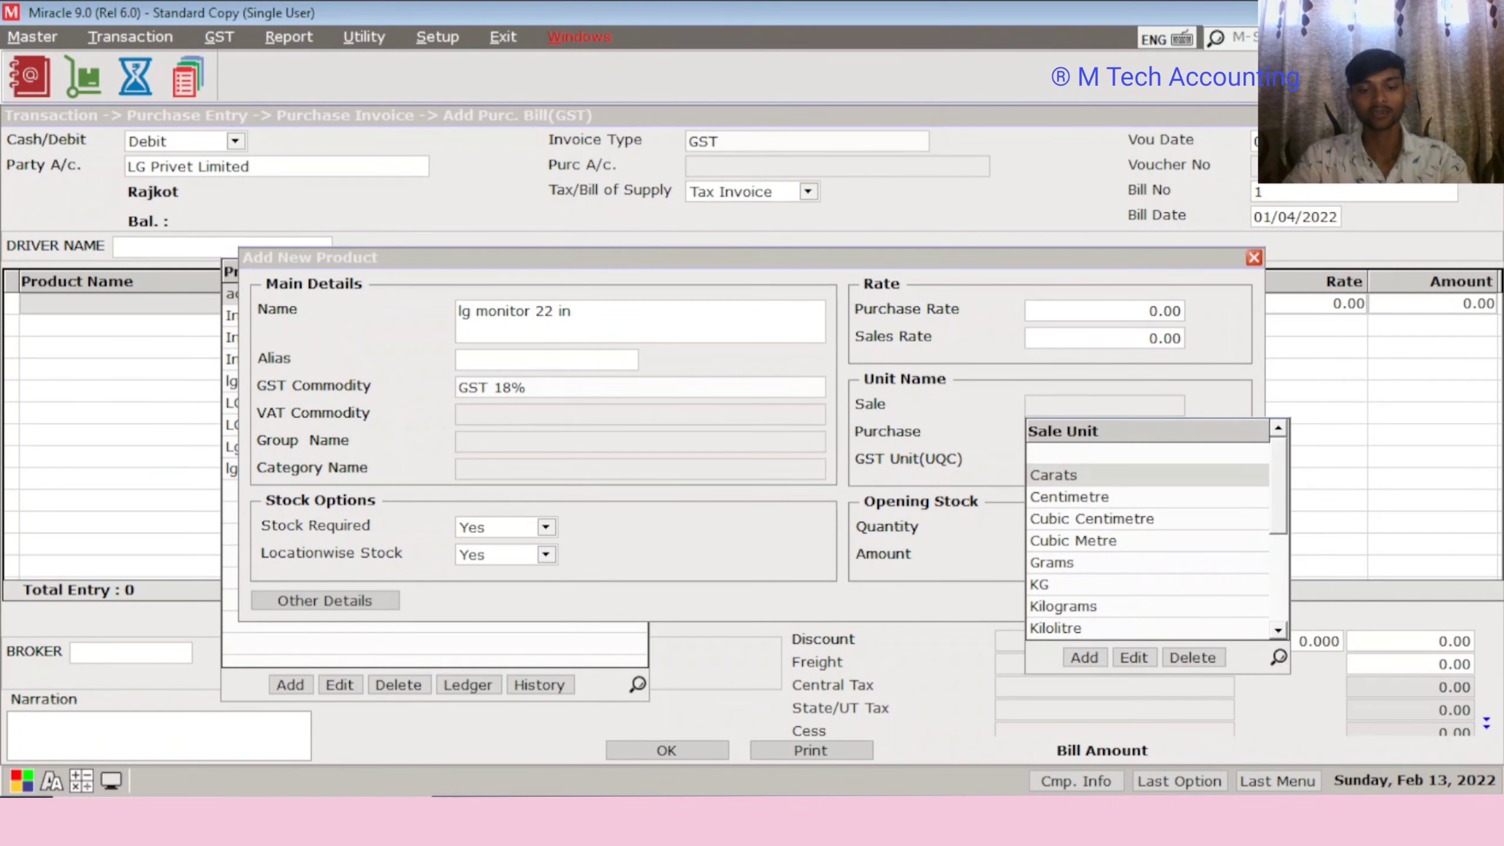
type("n")
key("Return")
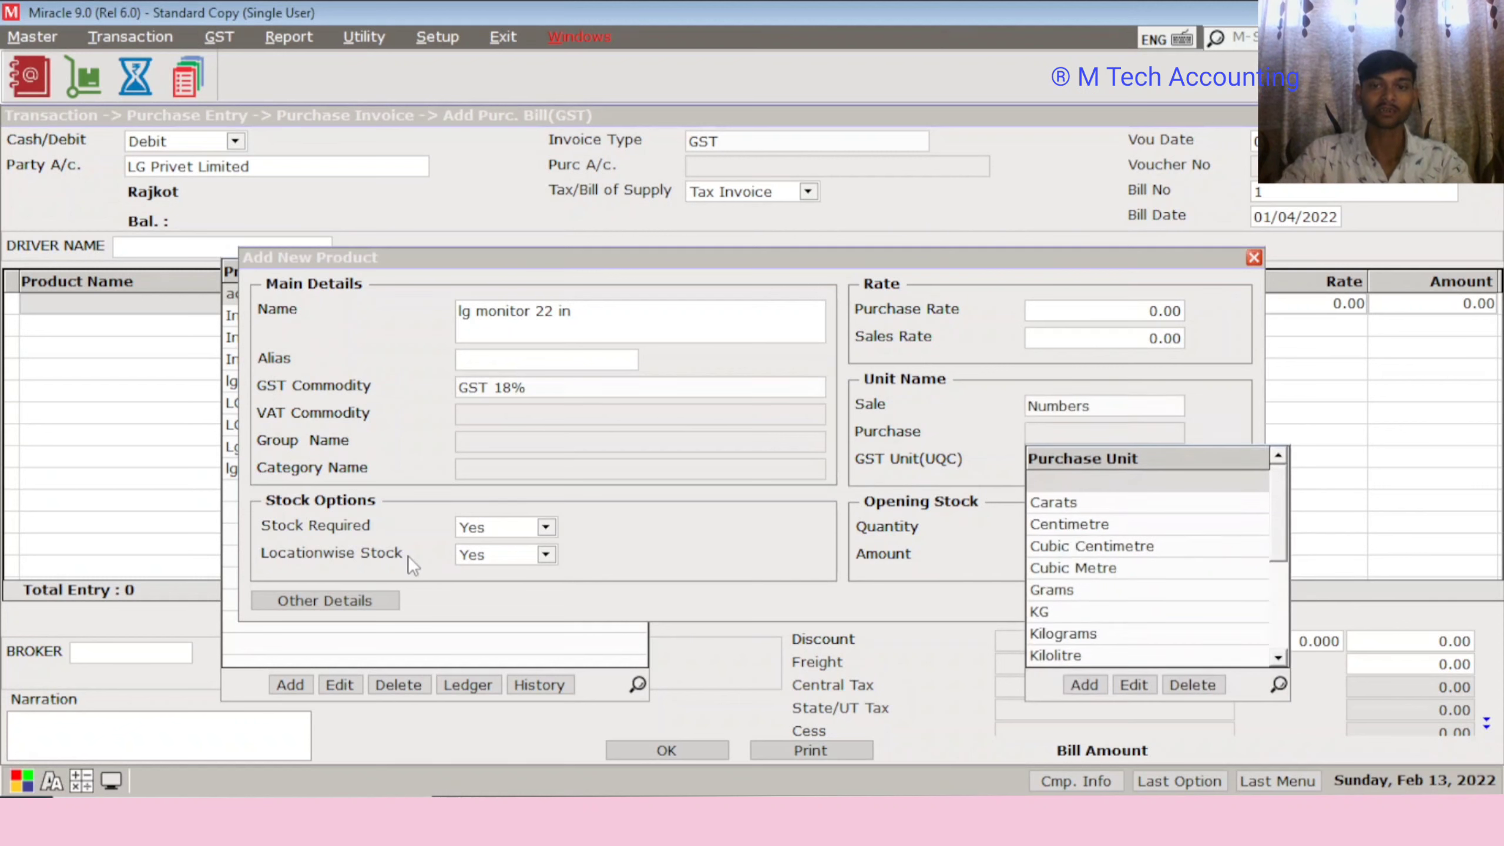
type("nu")
key("Return")
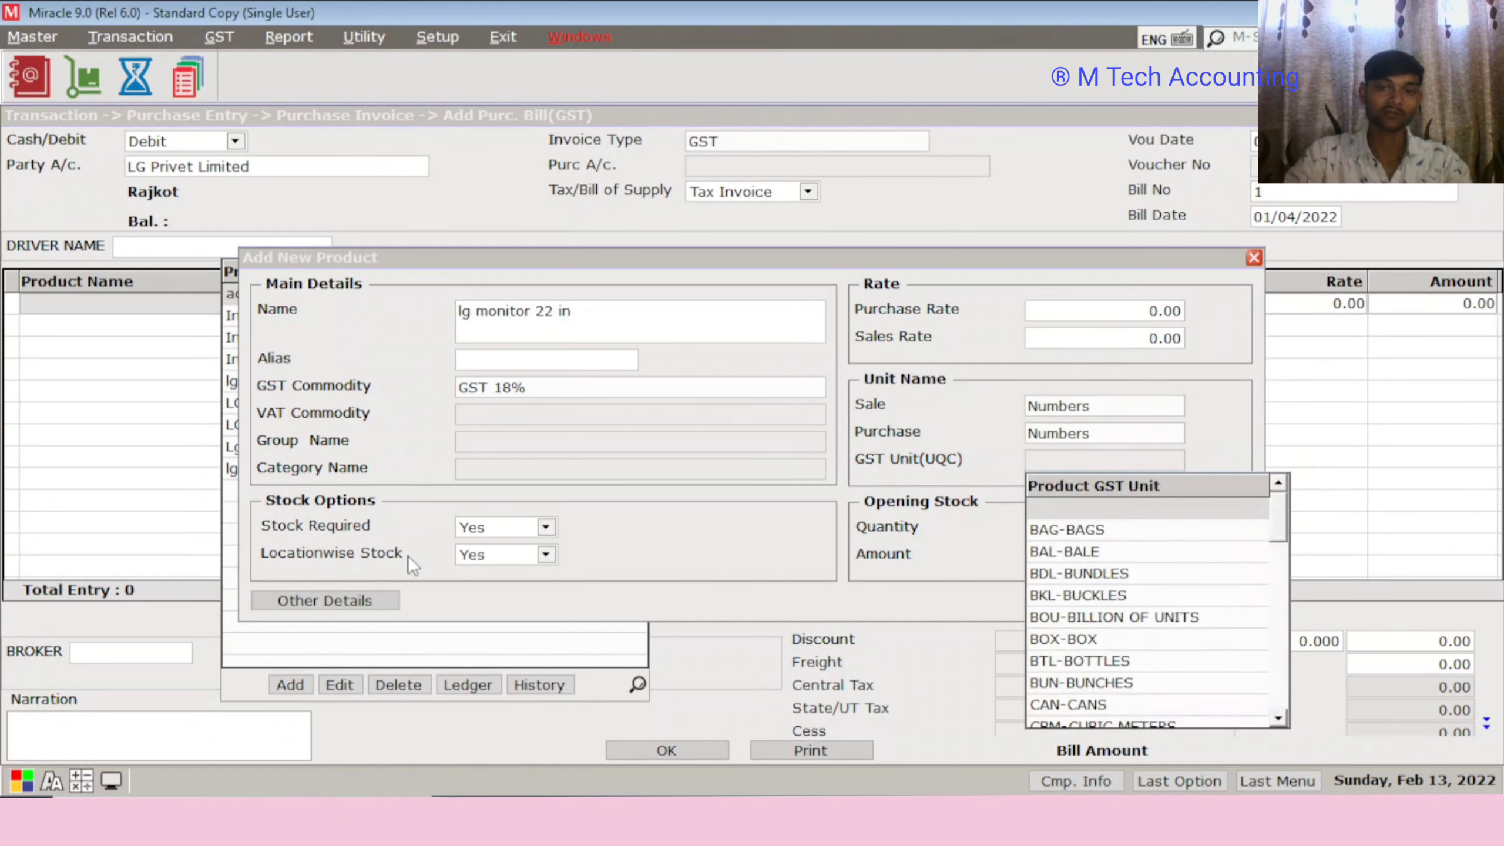
type("n")
key("Return")
key("Return")
key("Return")
key("Return")
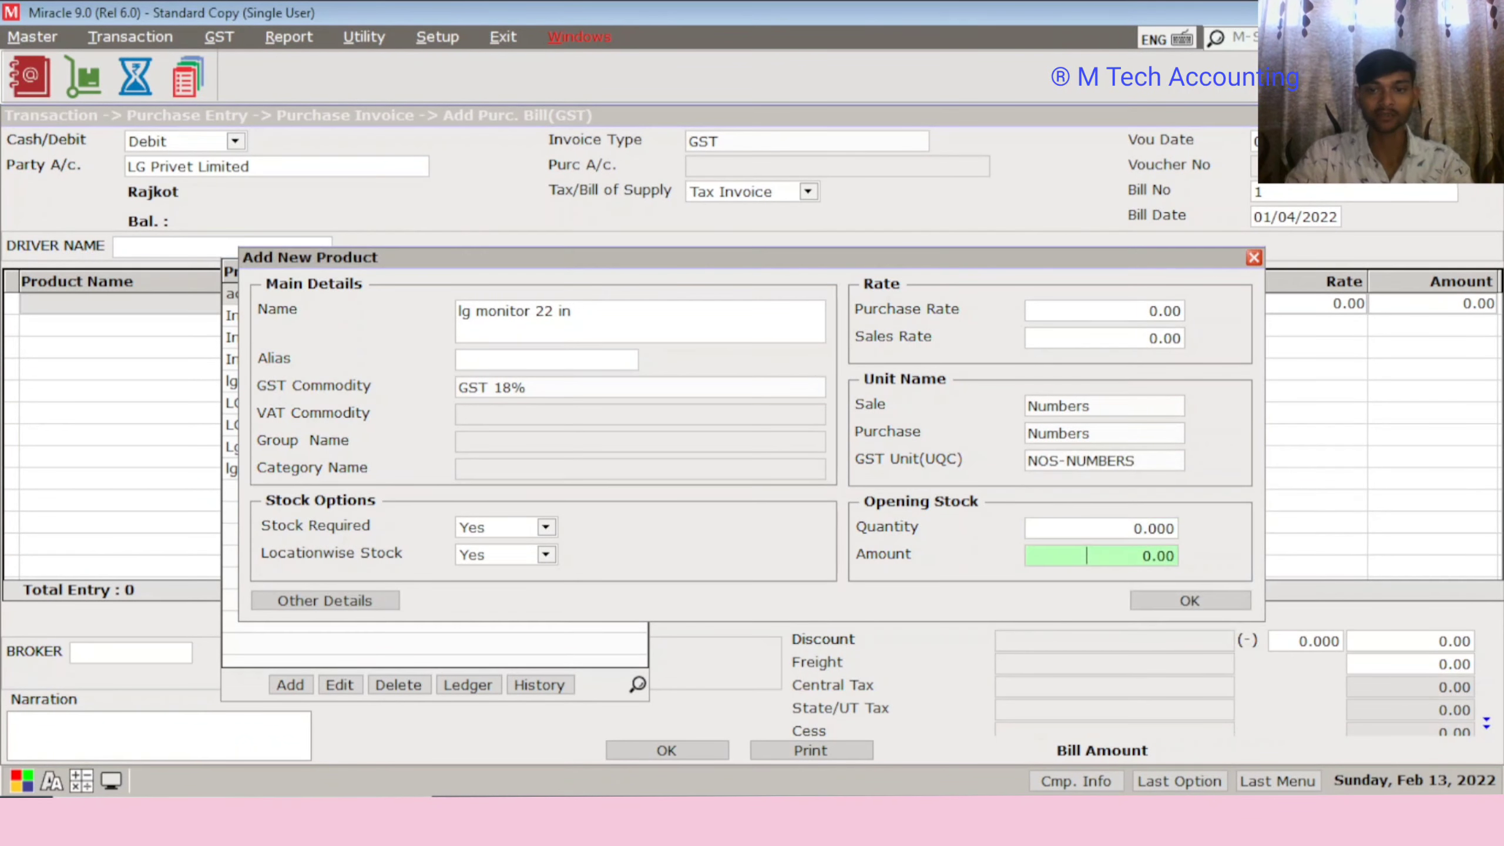
key("Return")
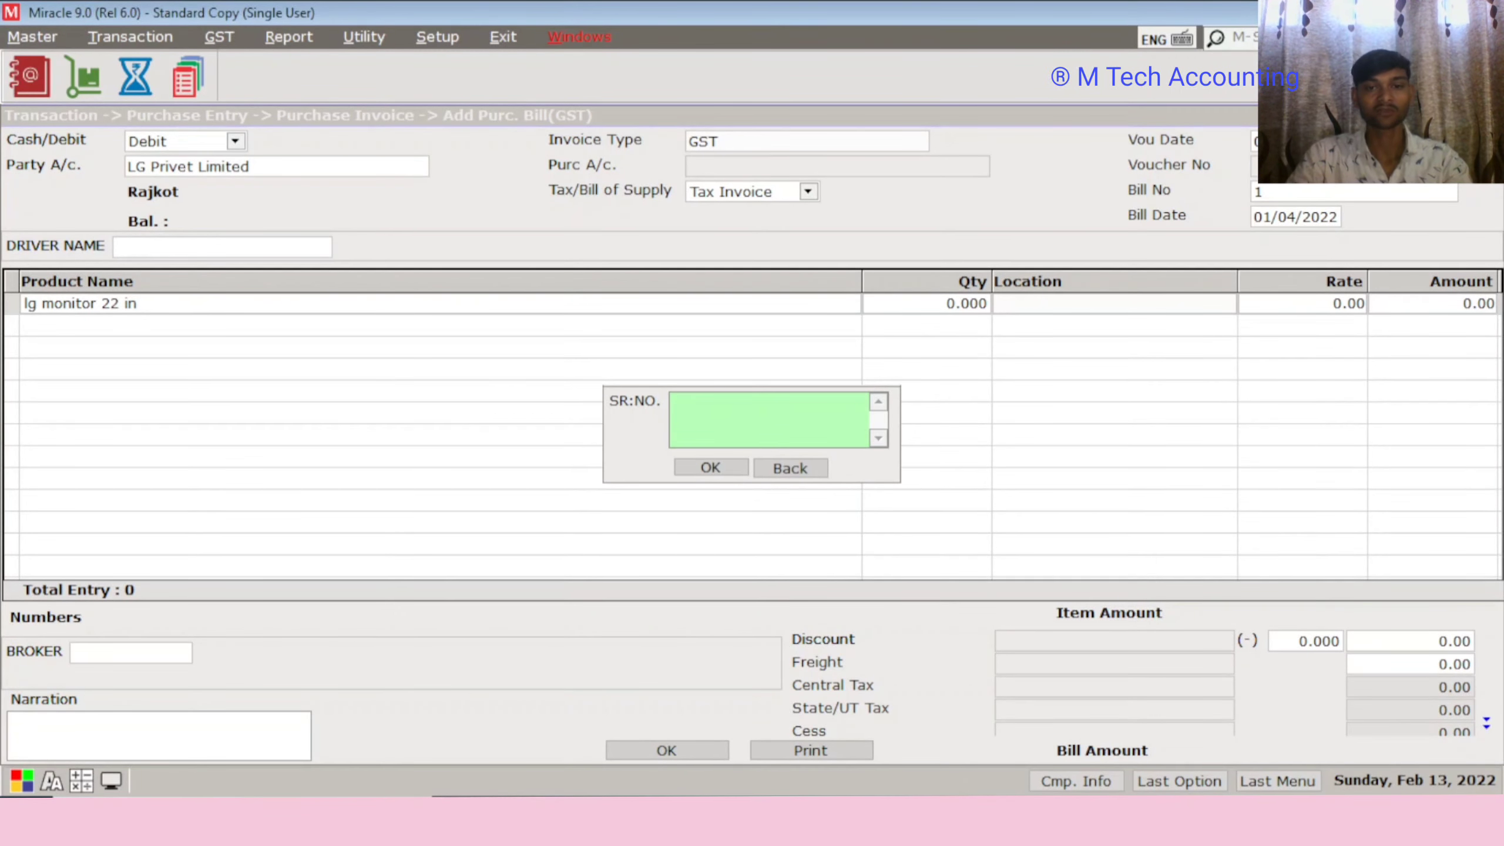
Leave the monitor's serial number blank and enter a quantity of 1 on its invoice line
key("Return")
key("Return")
type("1")
key("Return")
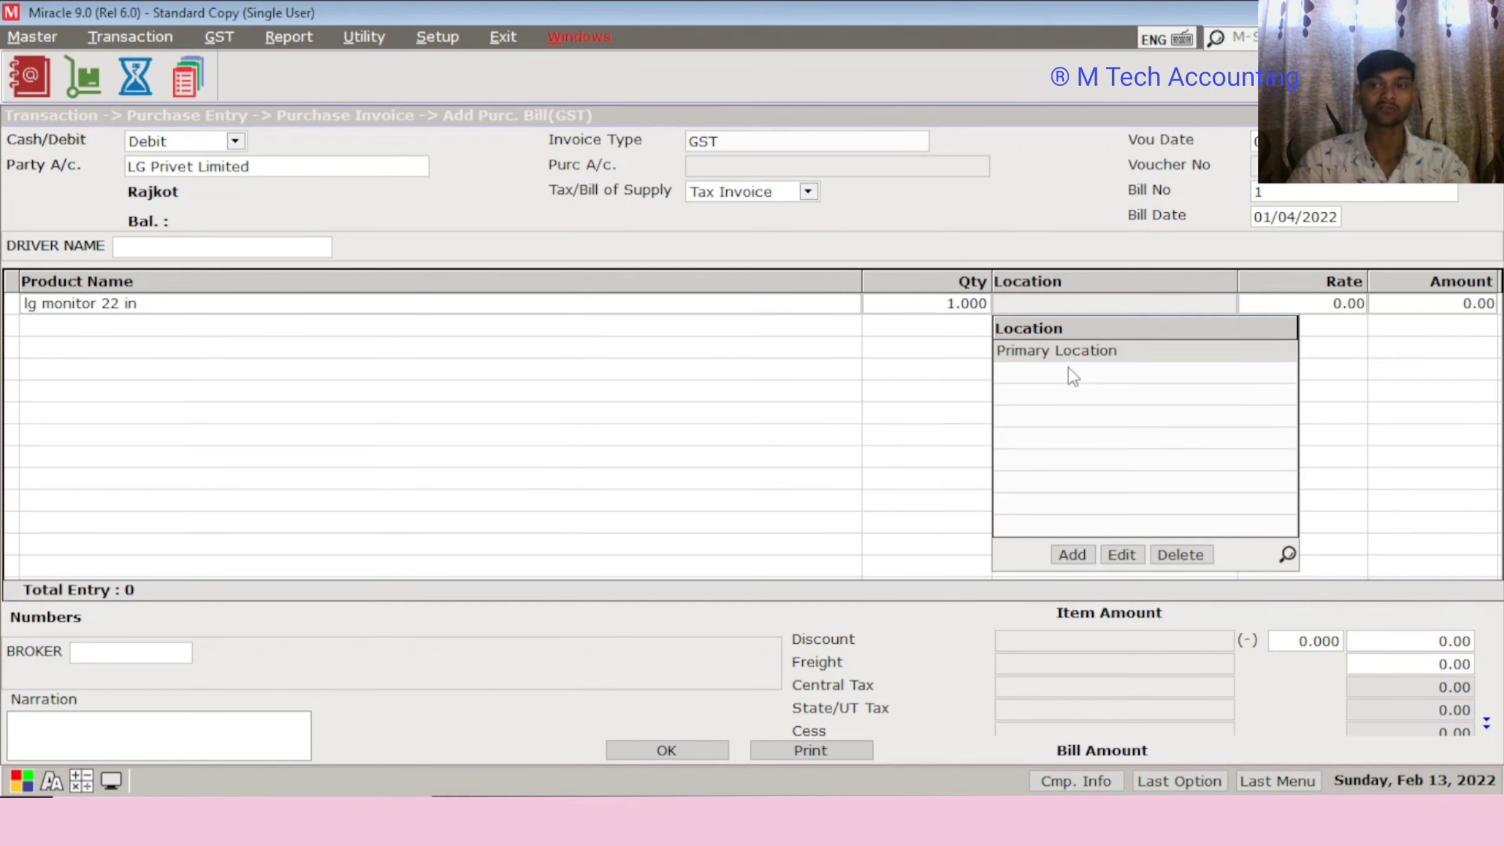
Start a new stock location from the invoice line's location list and name it "SHOP NO 1"
left_click(1073, 555)
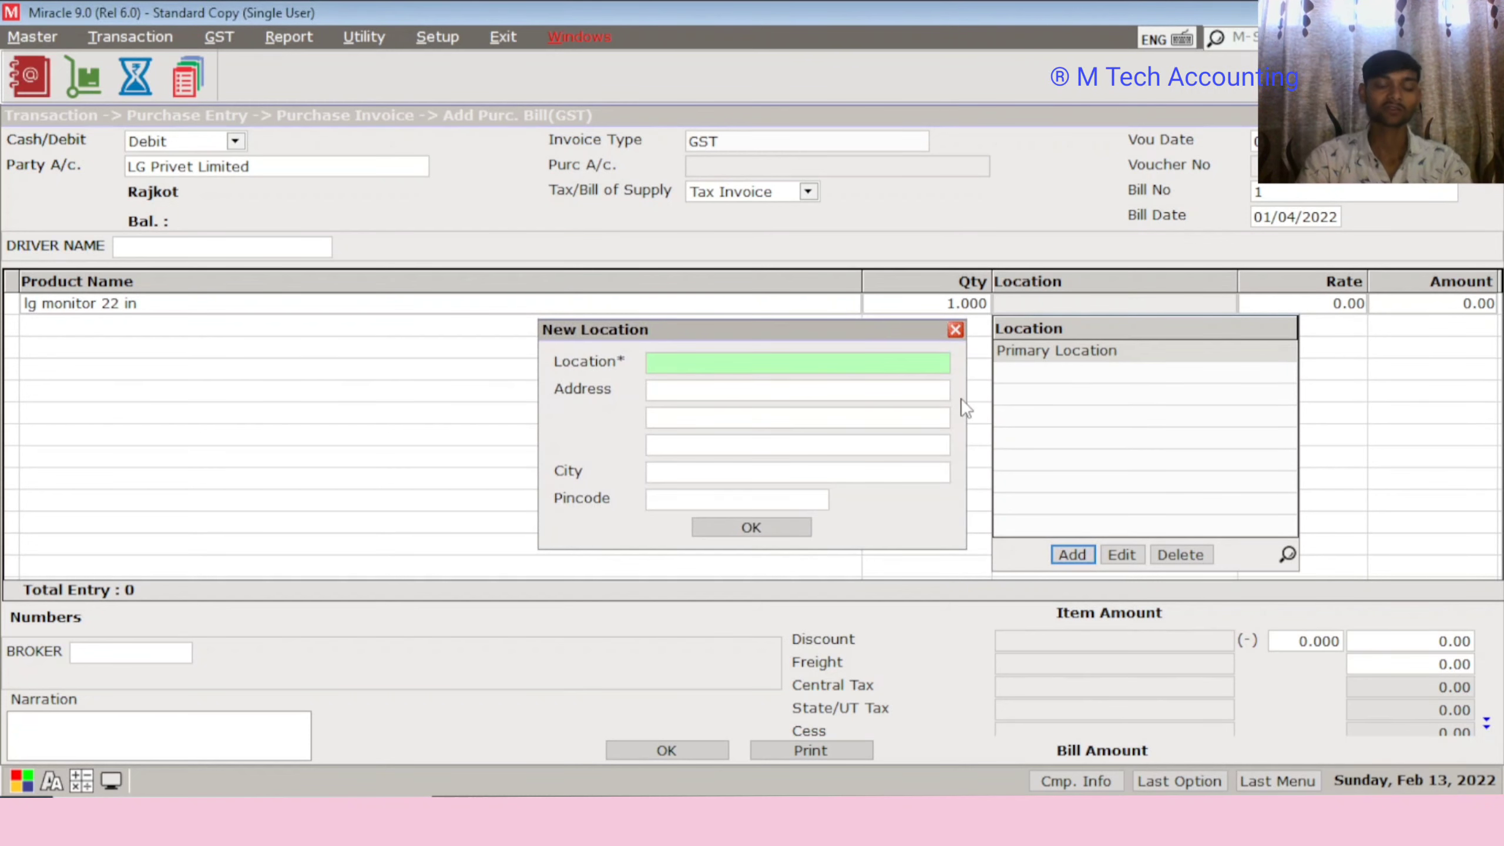
type("gd")
key("BackSpace")
key("BackSpace")
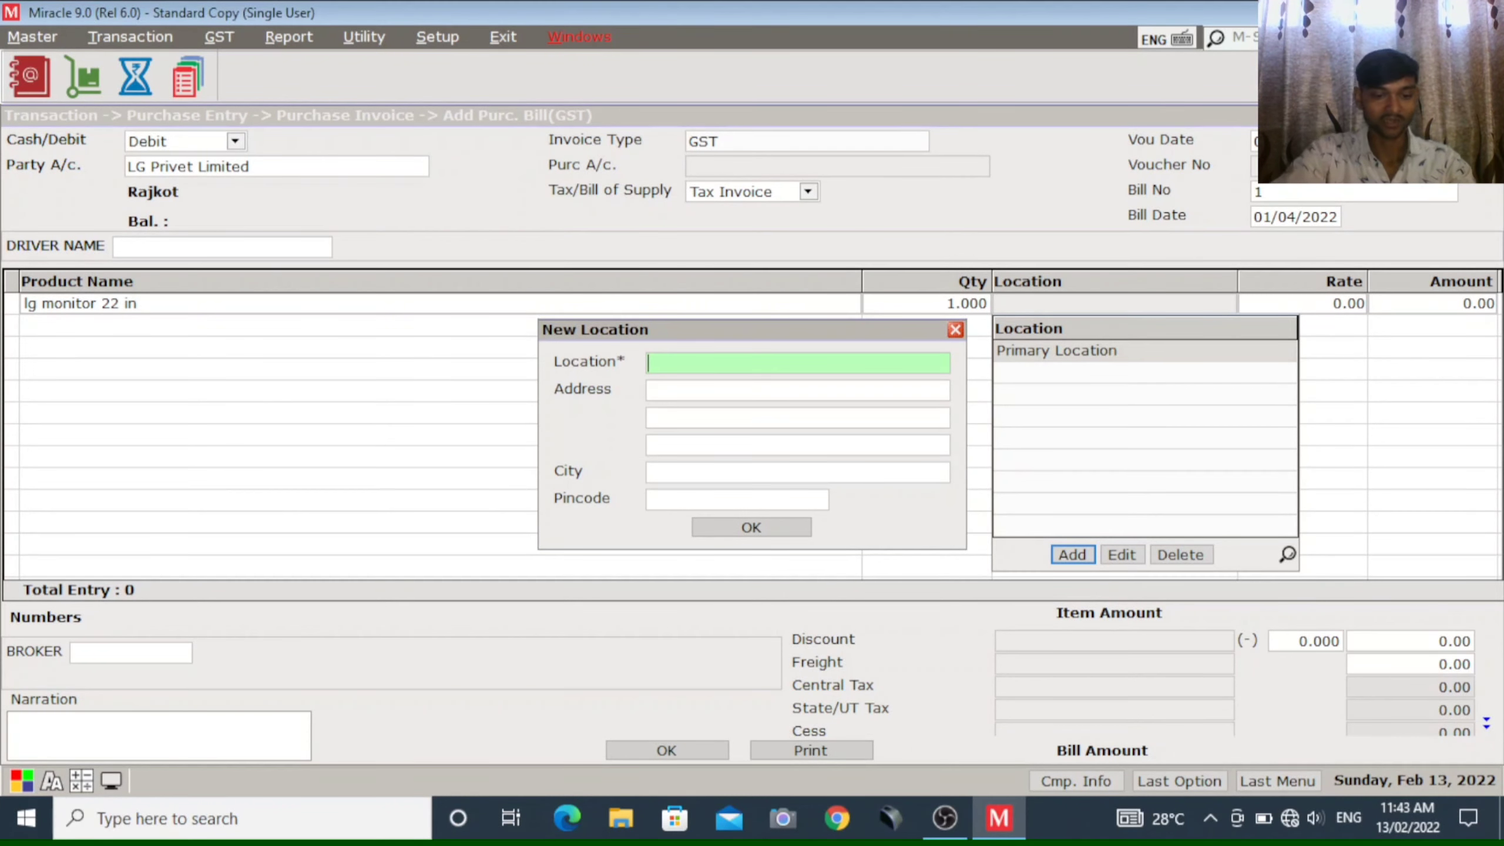
type("SH")
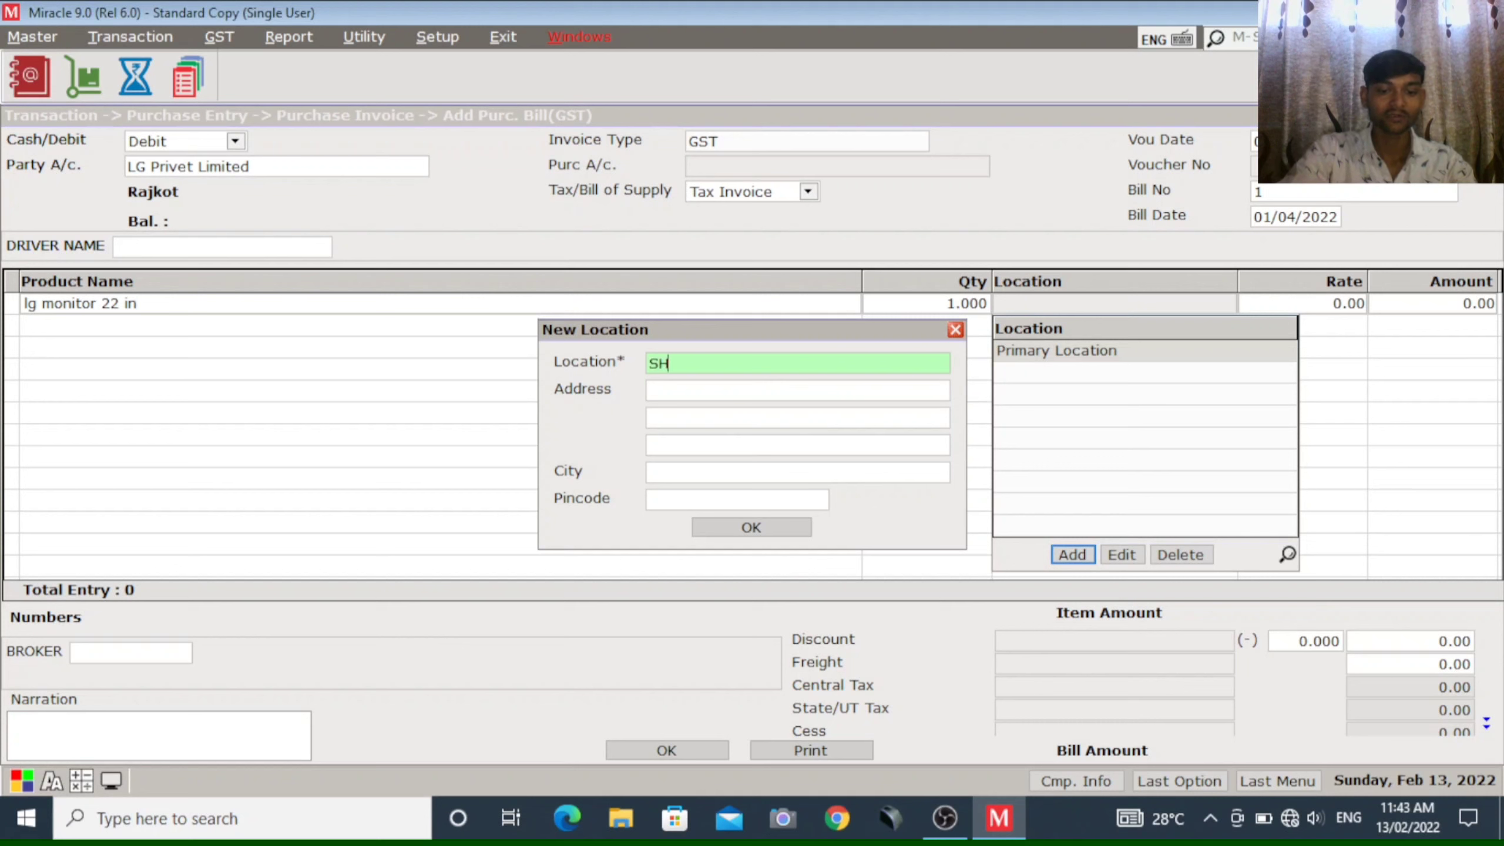
type("OP NO 1")
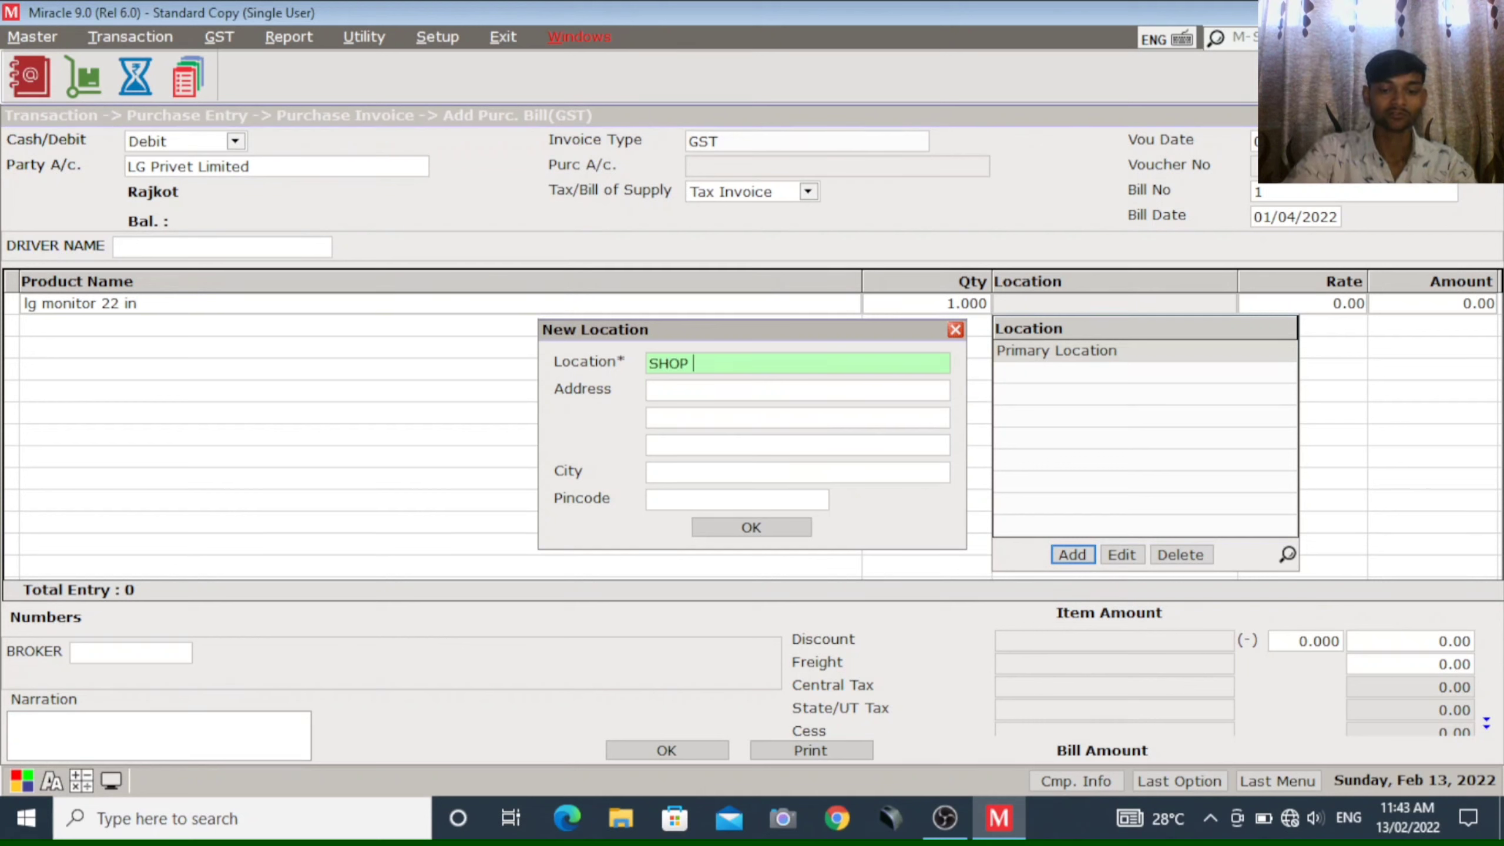
key("Return")
key("Return")
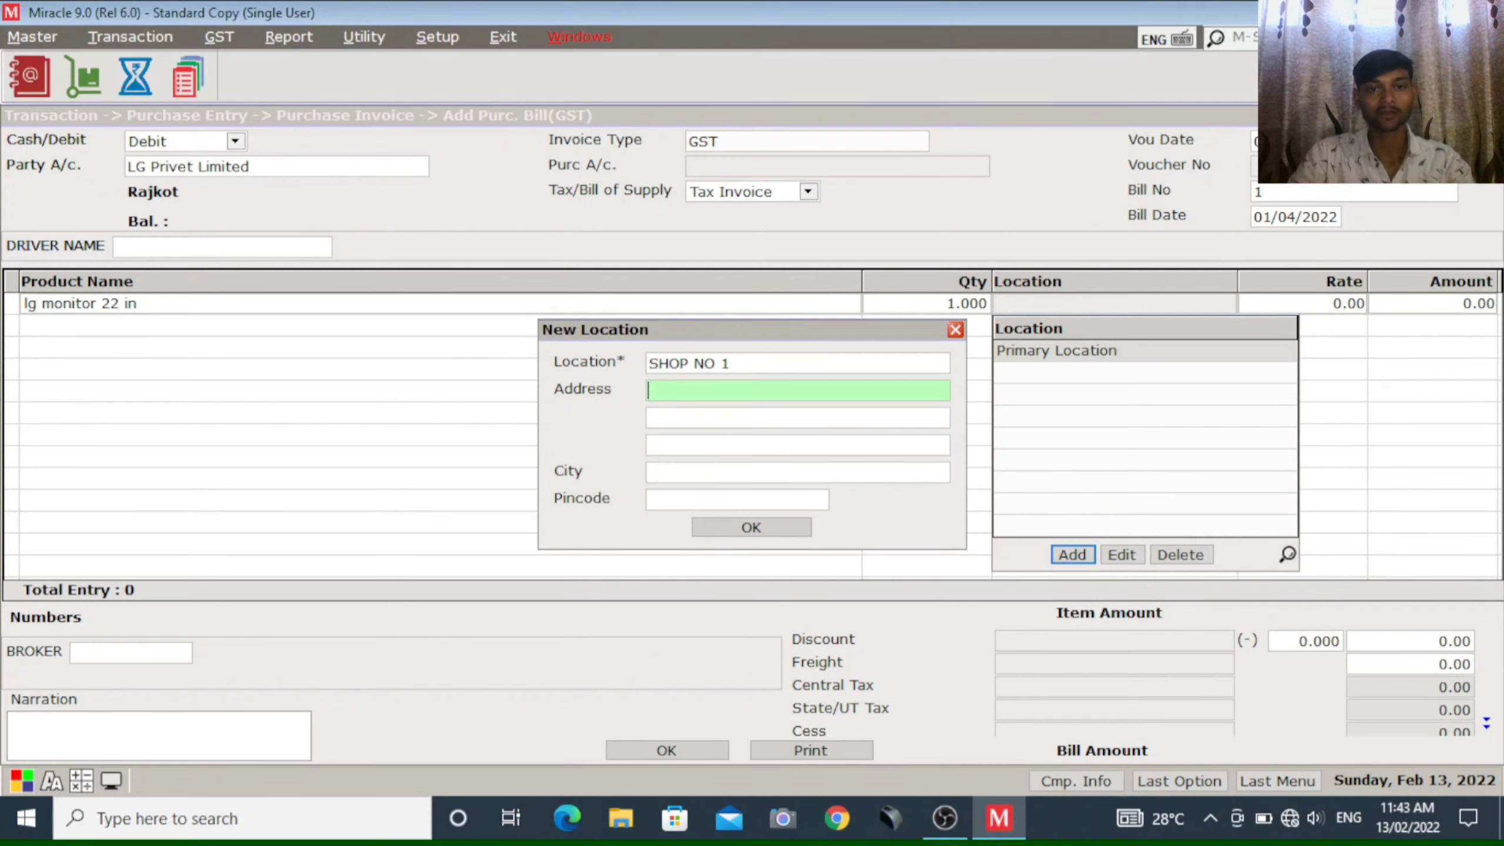
key("Up")
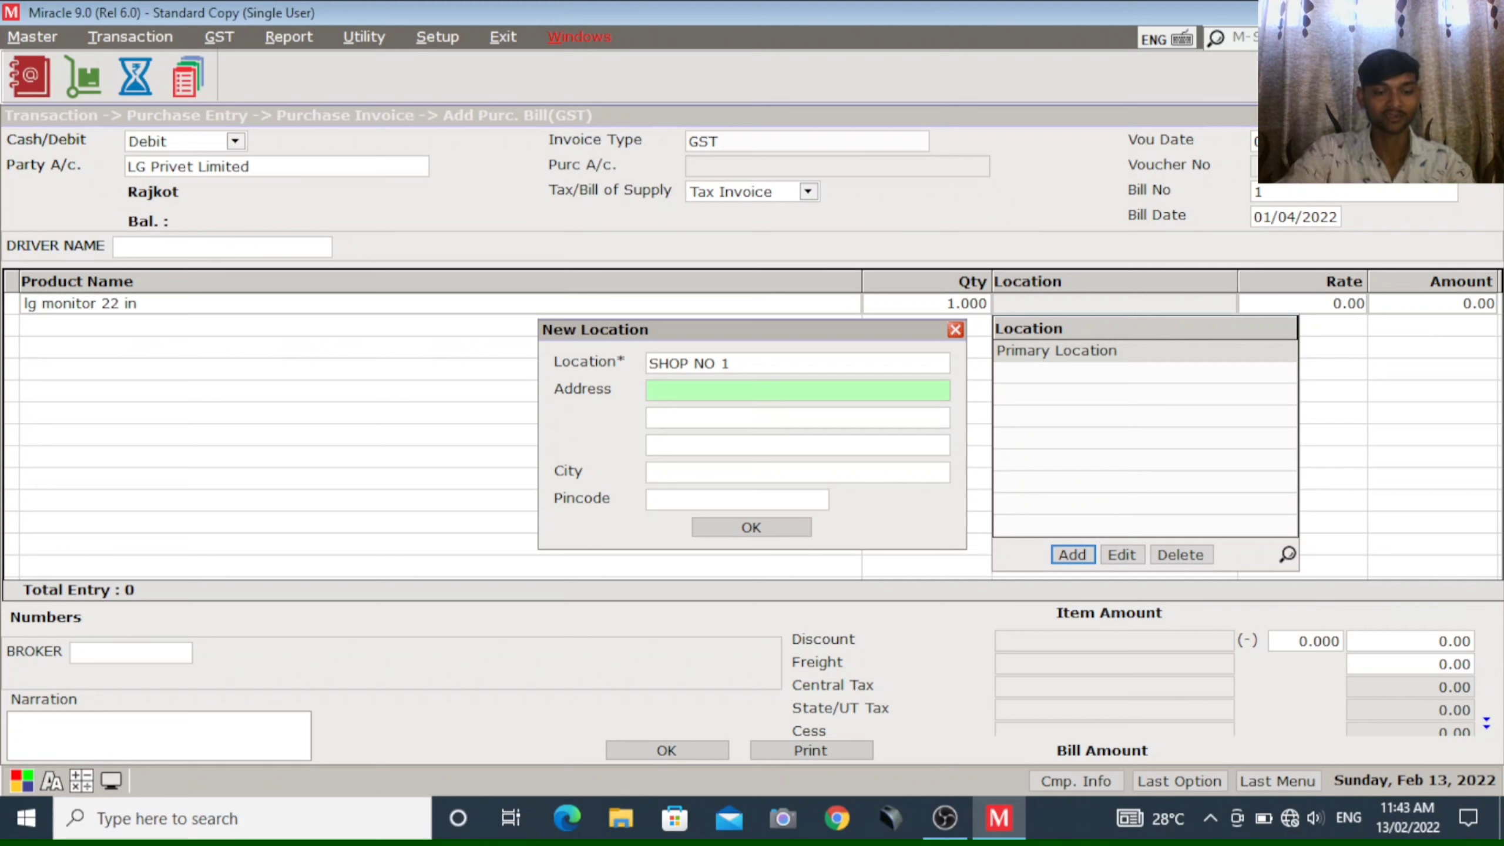
Fill in the new location's address, city and pincode, and save the location
type("AT ")
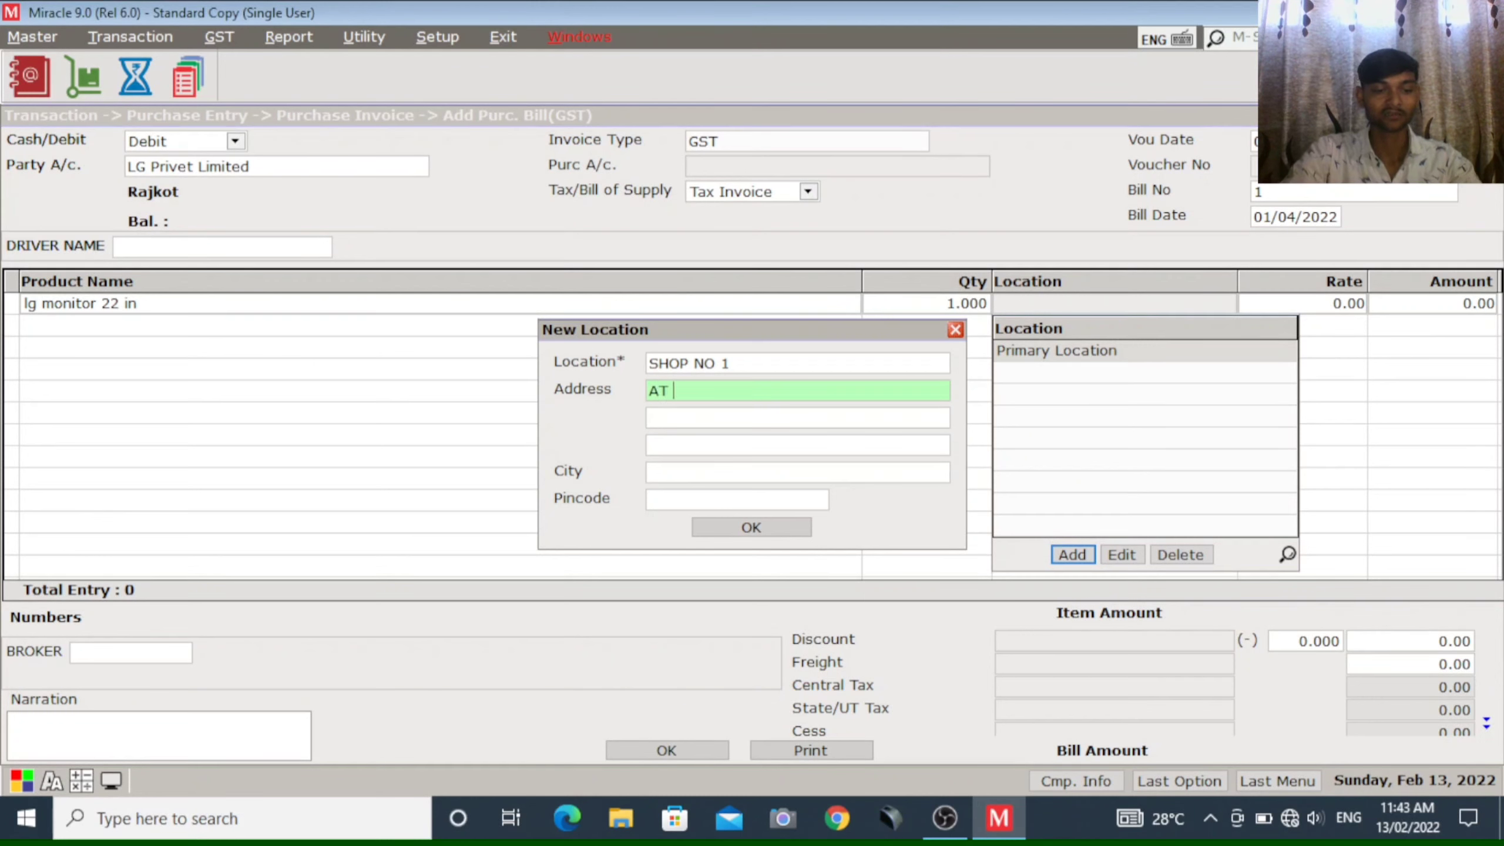
type("WANKANER")
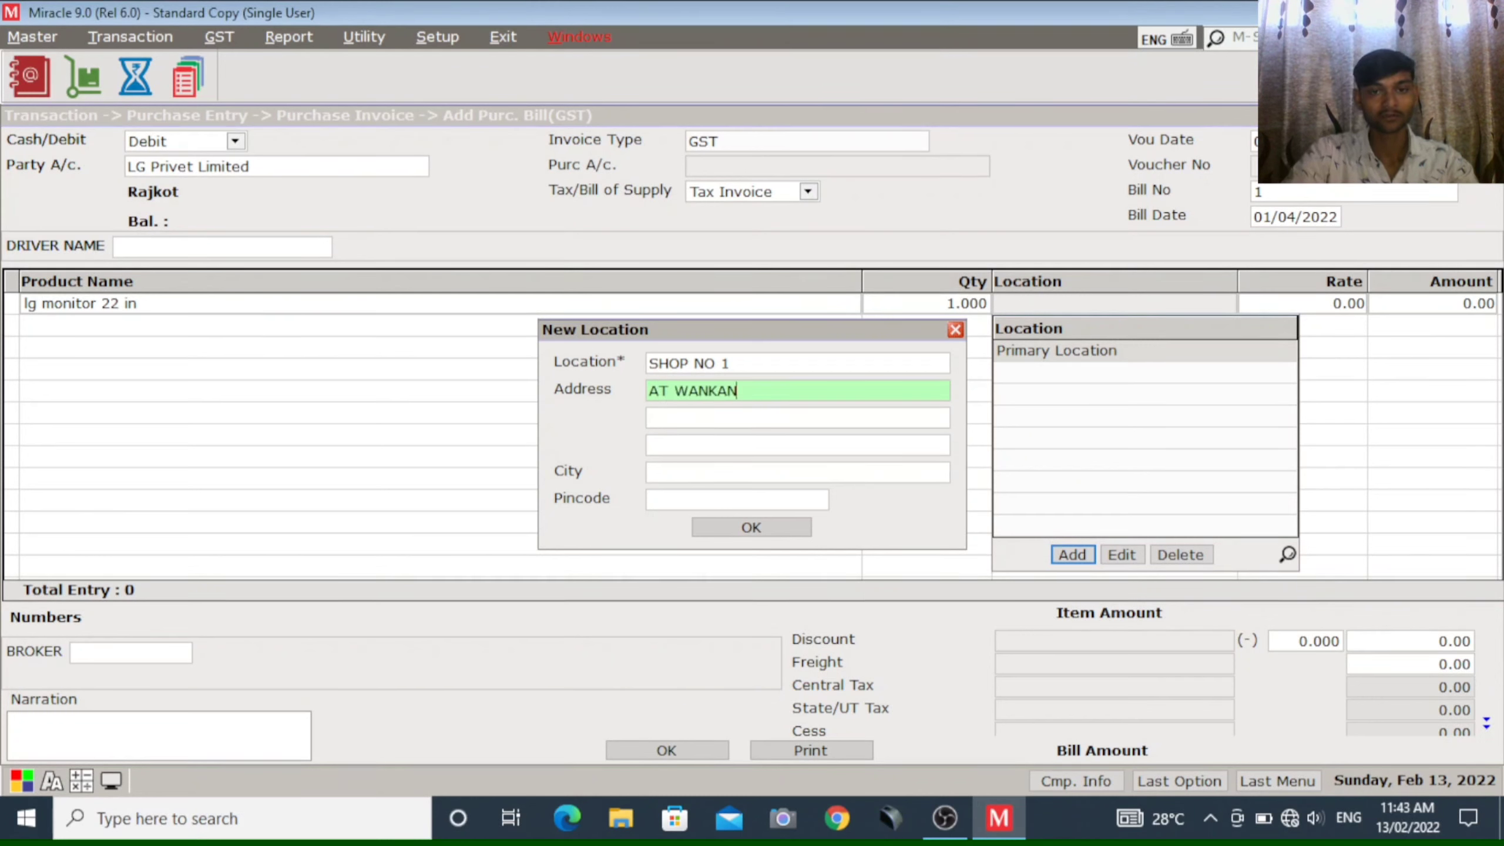
key("Return")
key("Return")
key("Return")
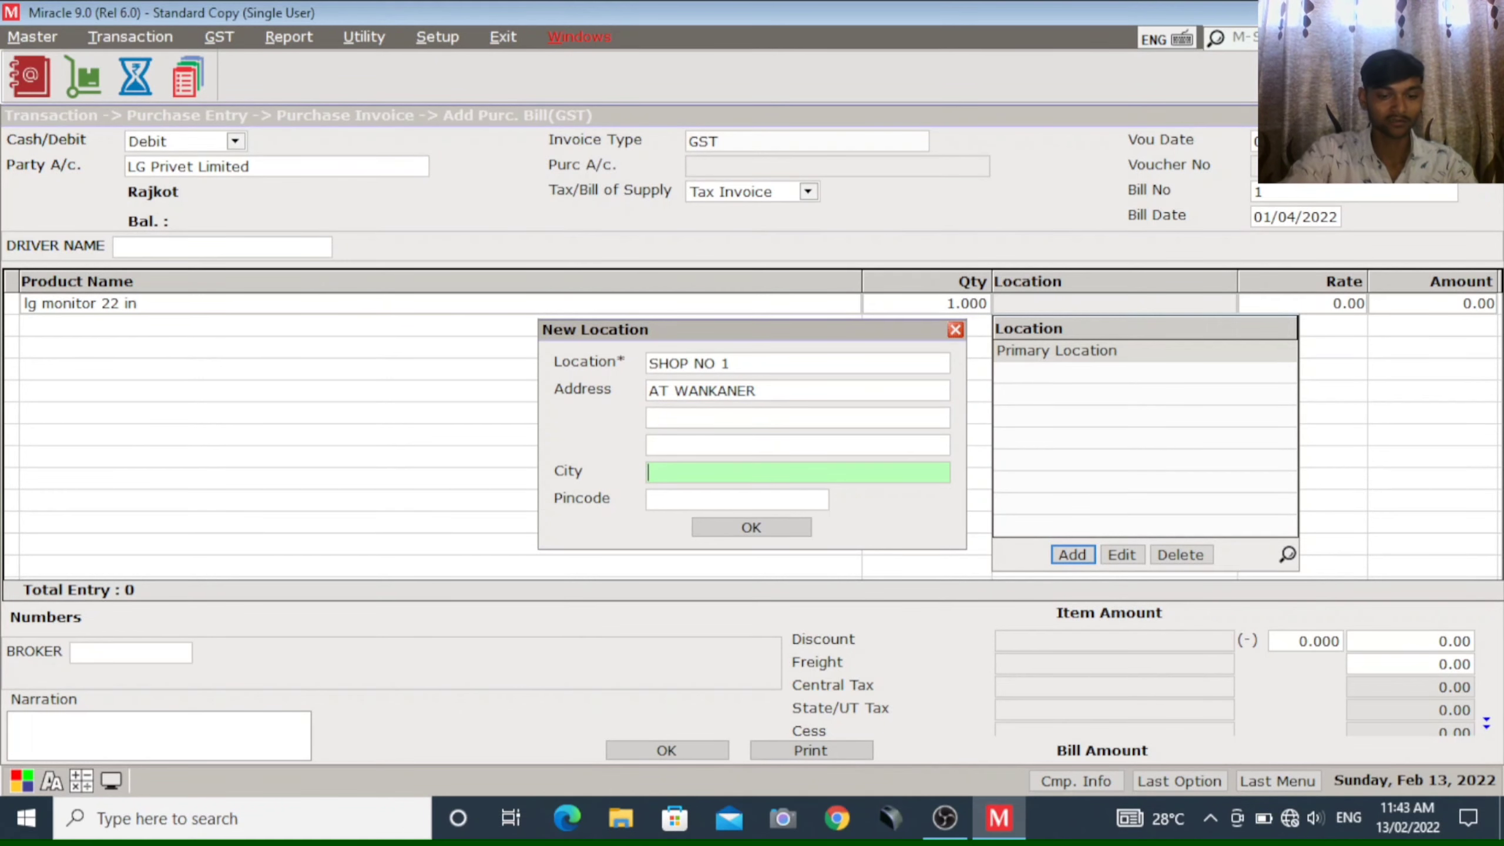
type("WAN")
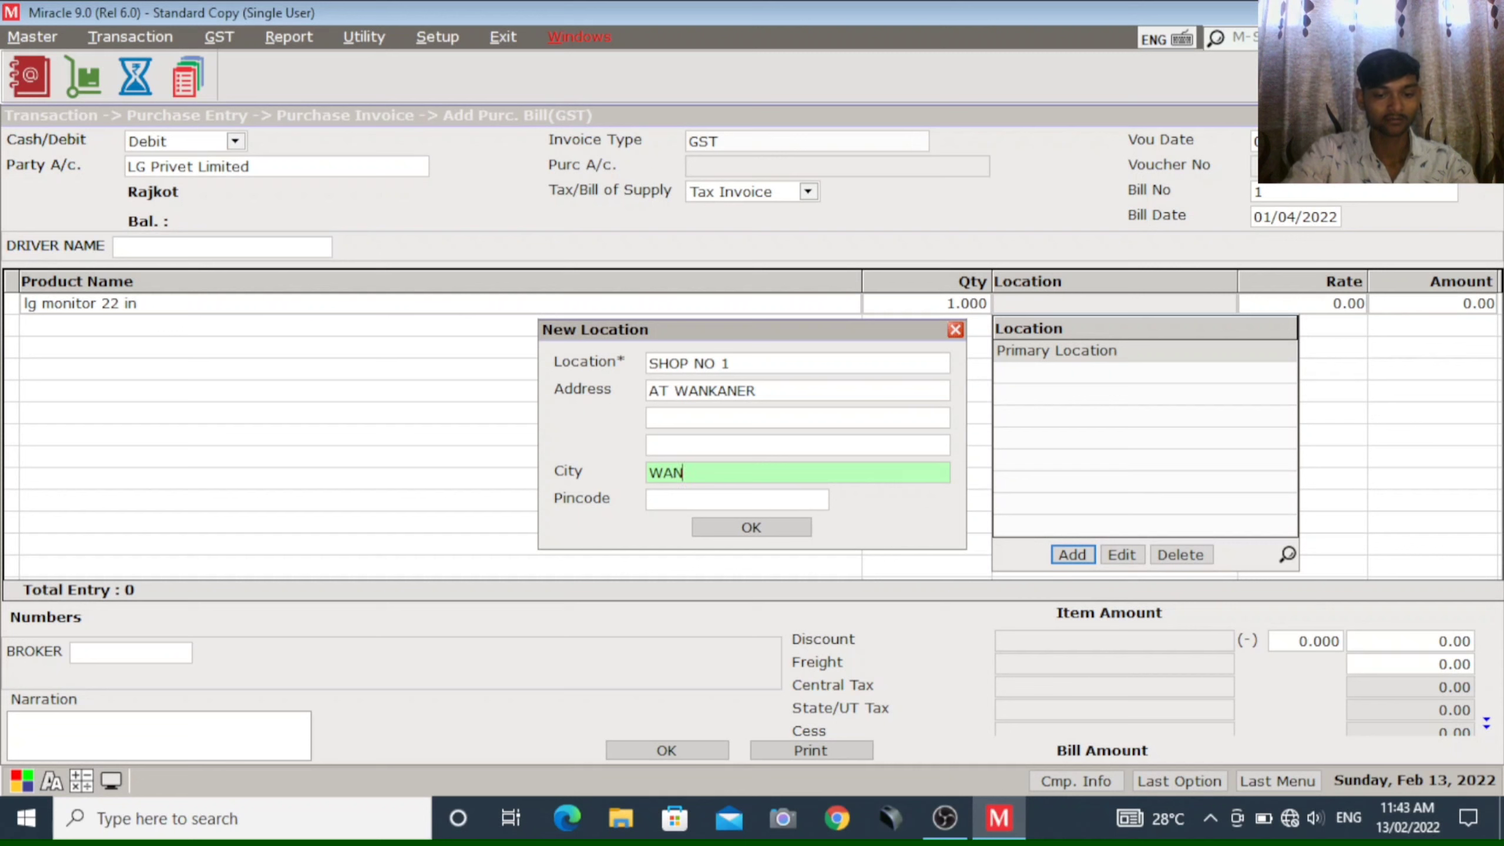
type("KANER")
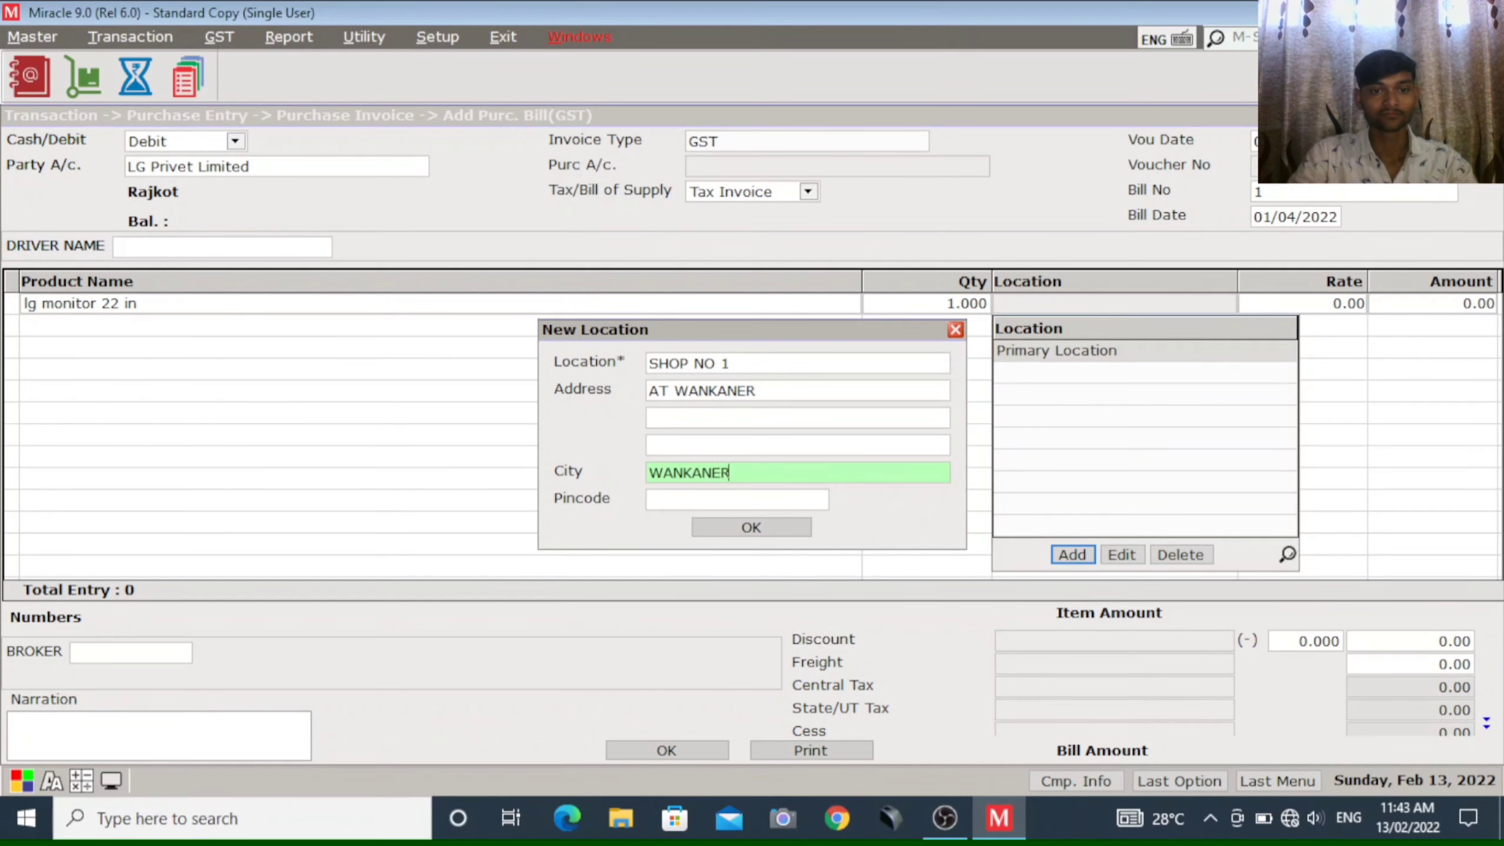
key("Return")
type("363621")
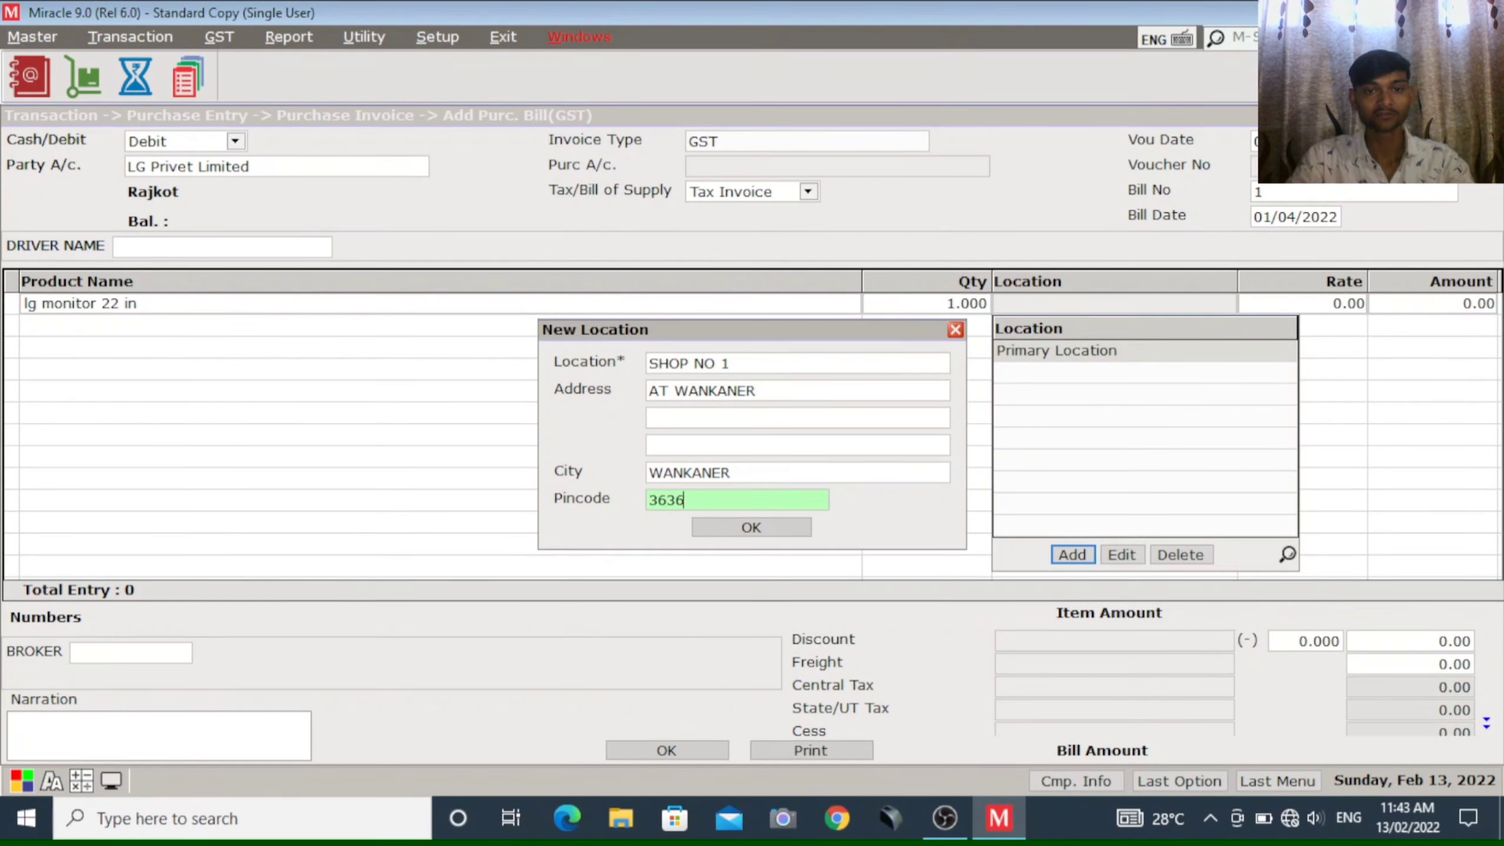
key("Return")
key("Return")
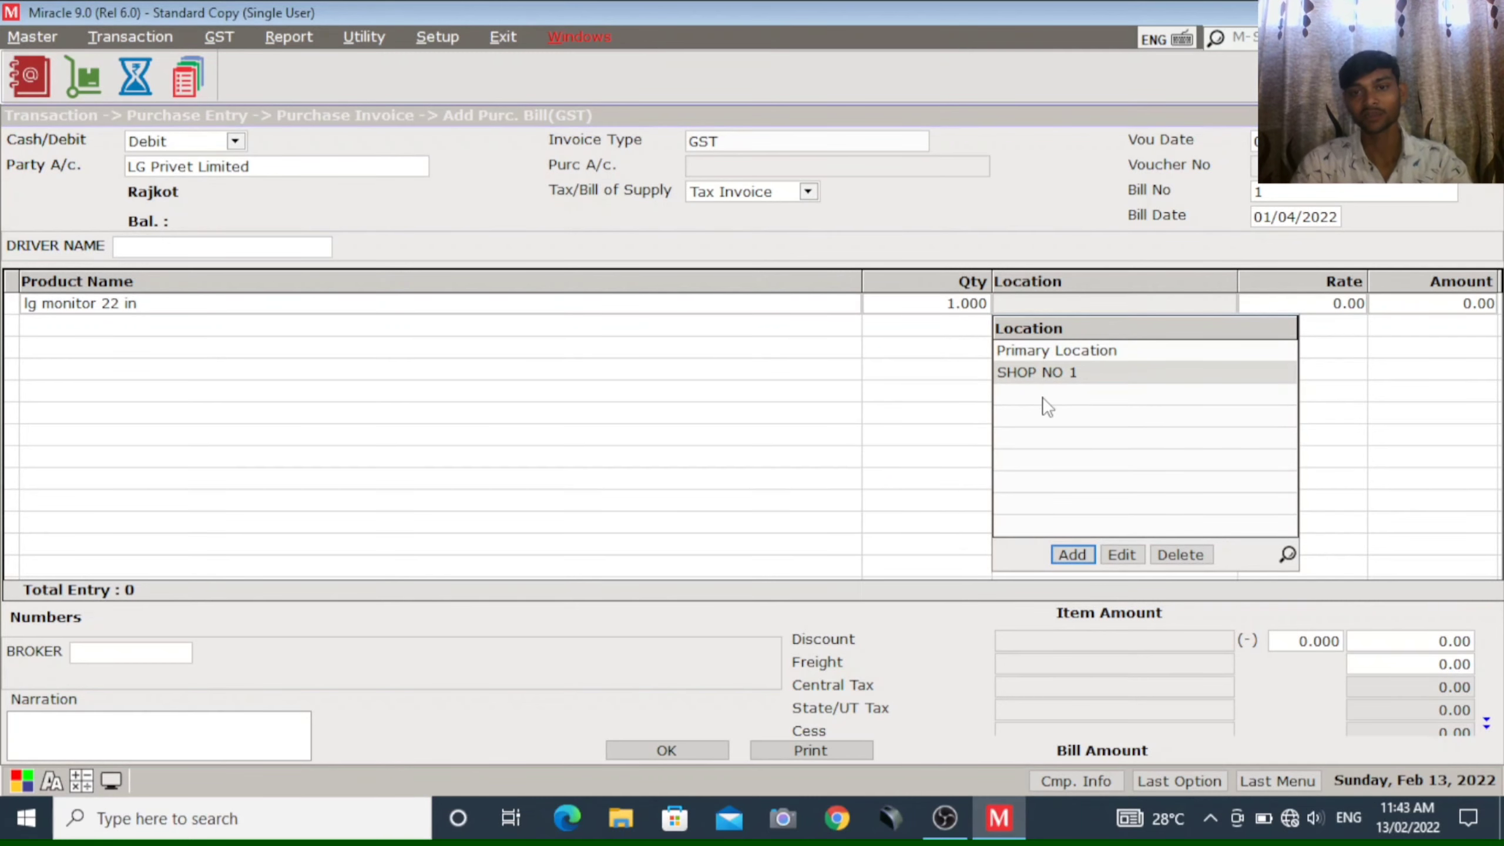
Assign SHOP NO 1 as the location on the monitor's purchase invoice line
left_click(1070, 553)
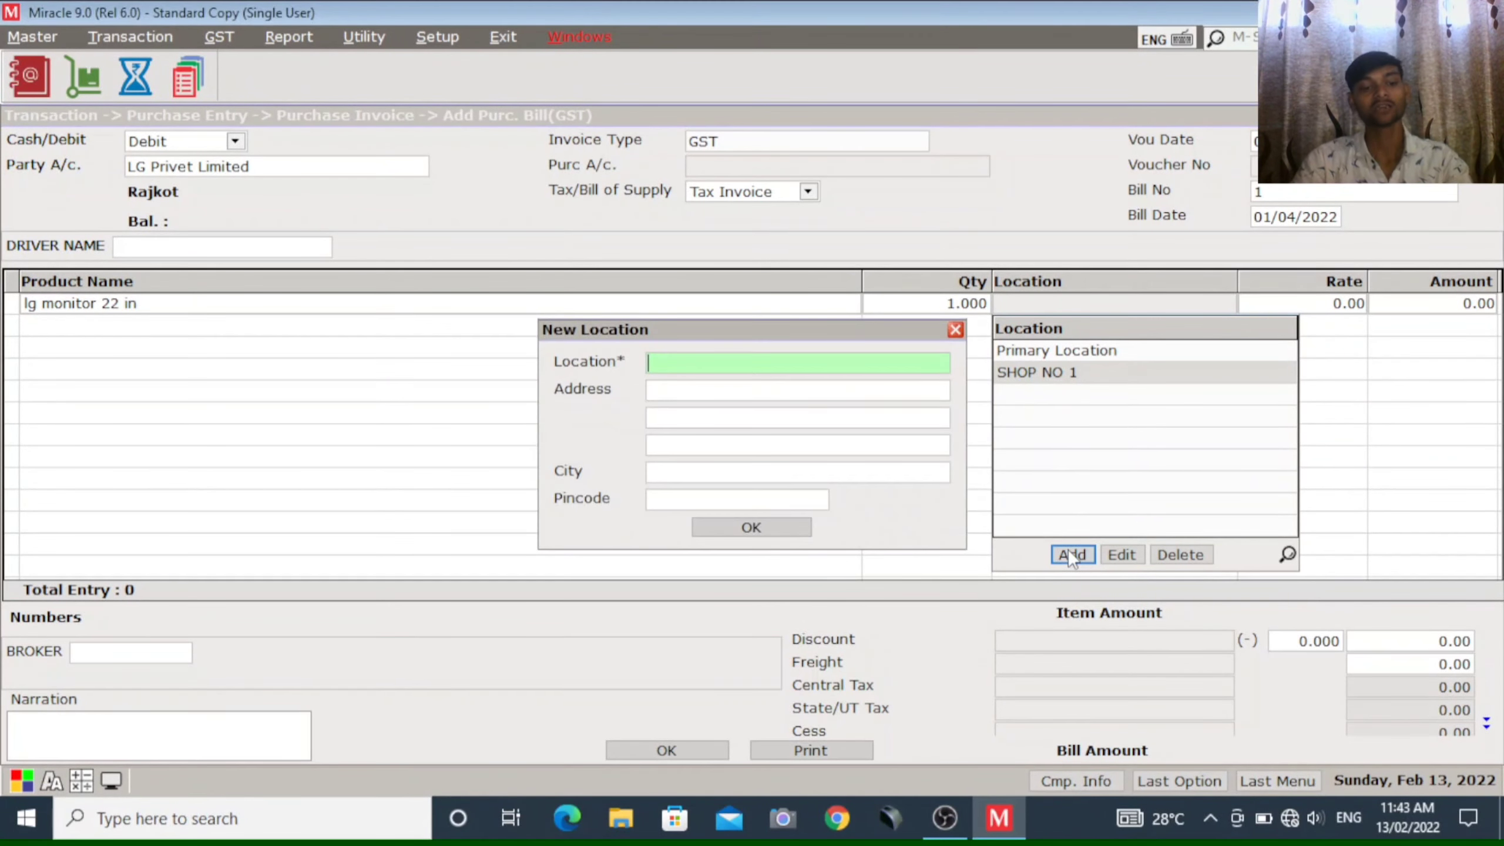
key("Escape")
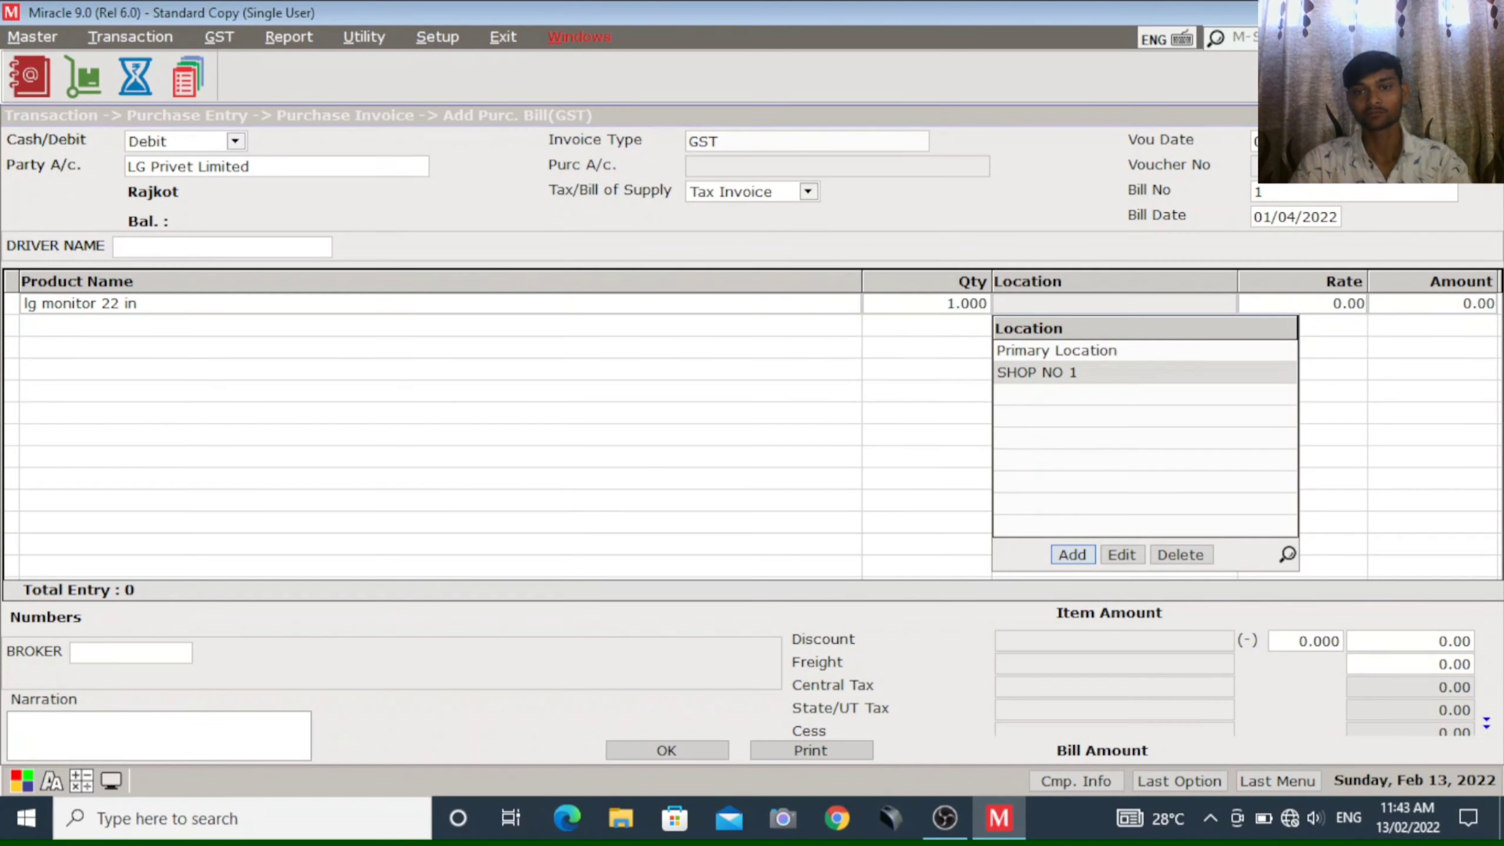
key("Up")
key("Down")
key("Up")
key("Down")
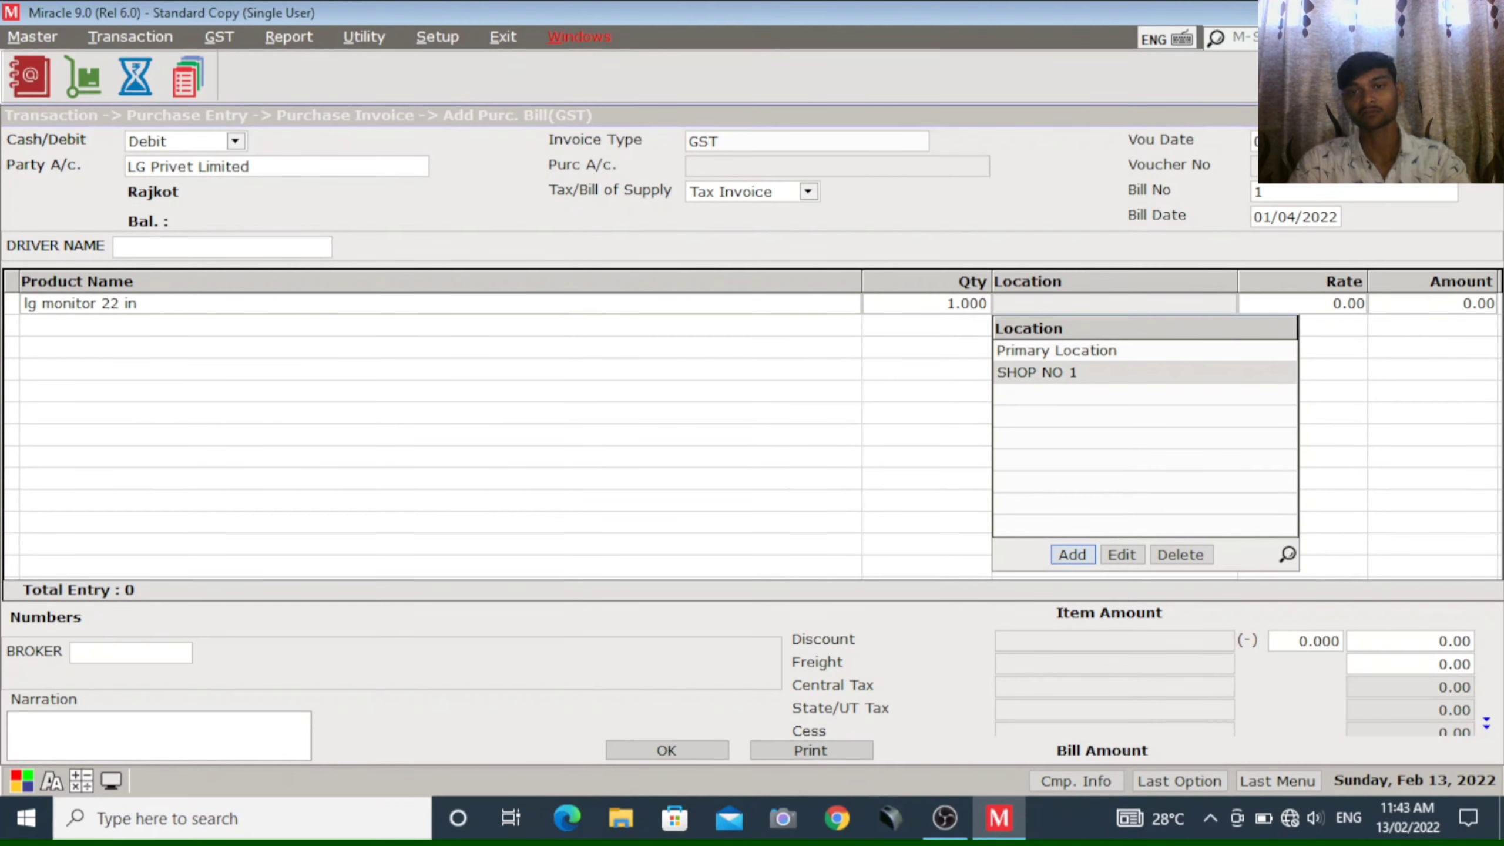
key("Return")
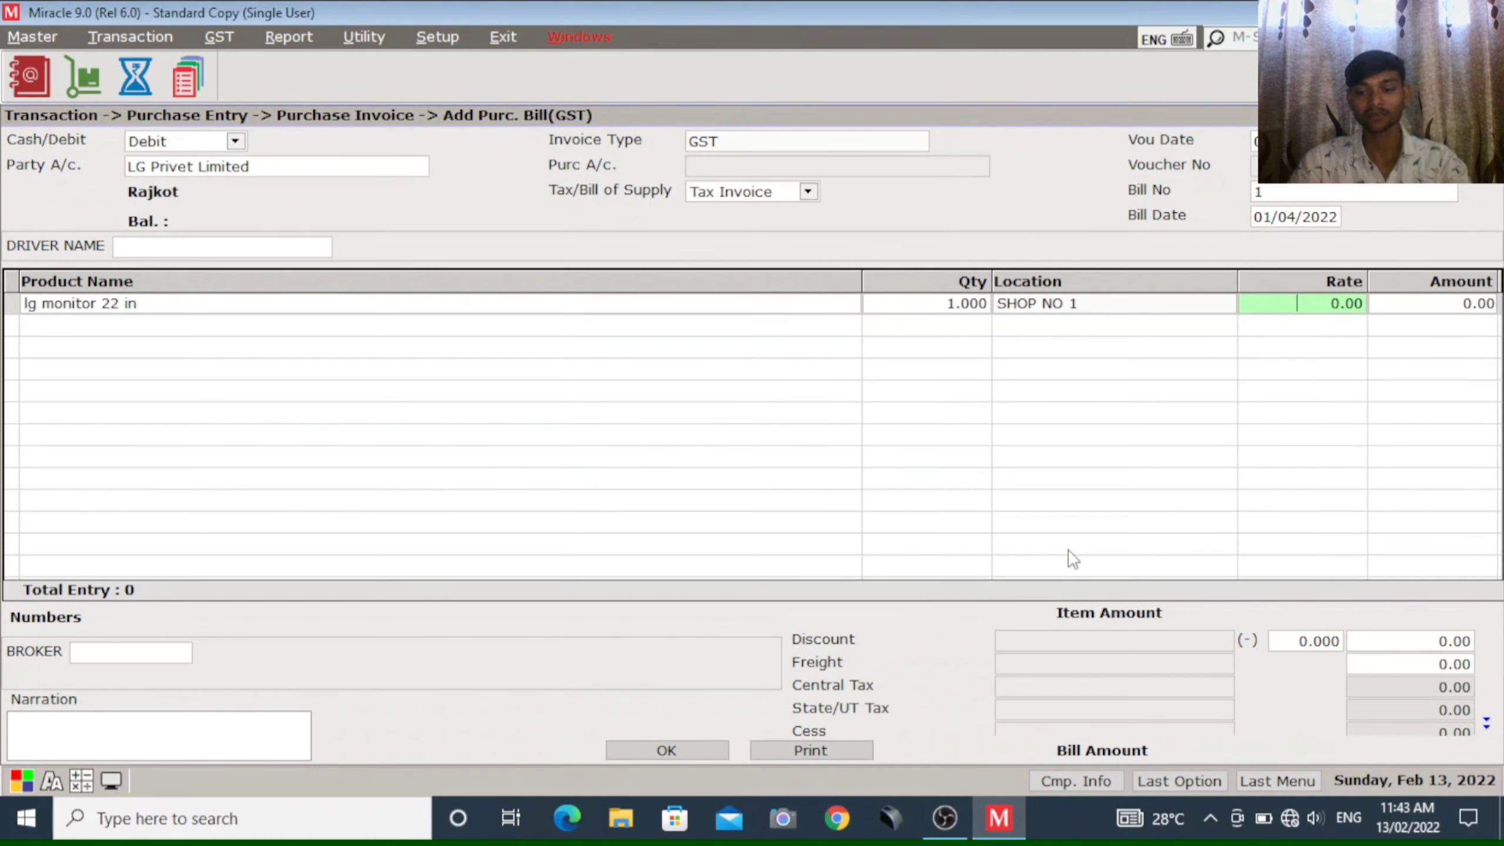
Set the monitor's purchase rate to 1 and complete its invoice line
type("1")
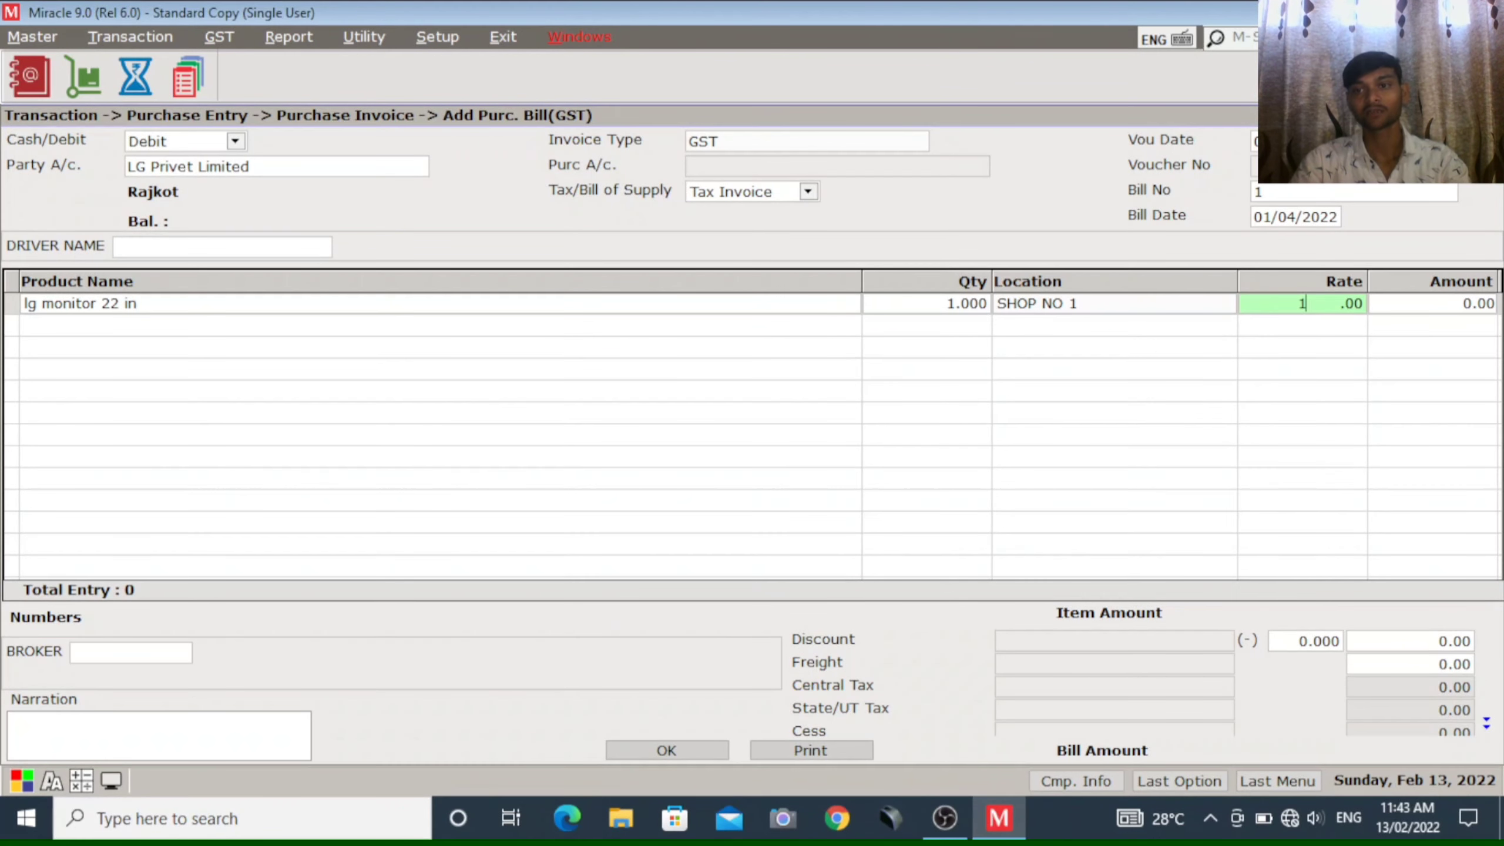
key("Return")
key("Return")
key("Return")
key("Return")
key("Return")
key("Return")
key("Return")
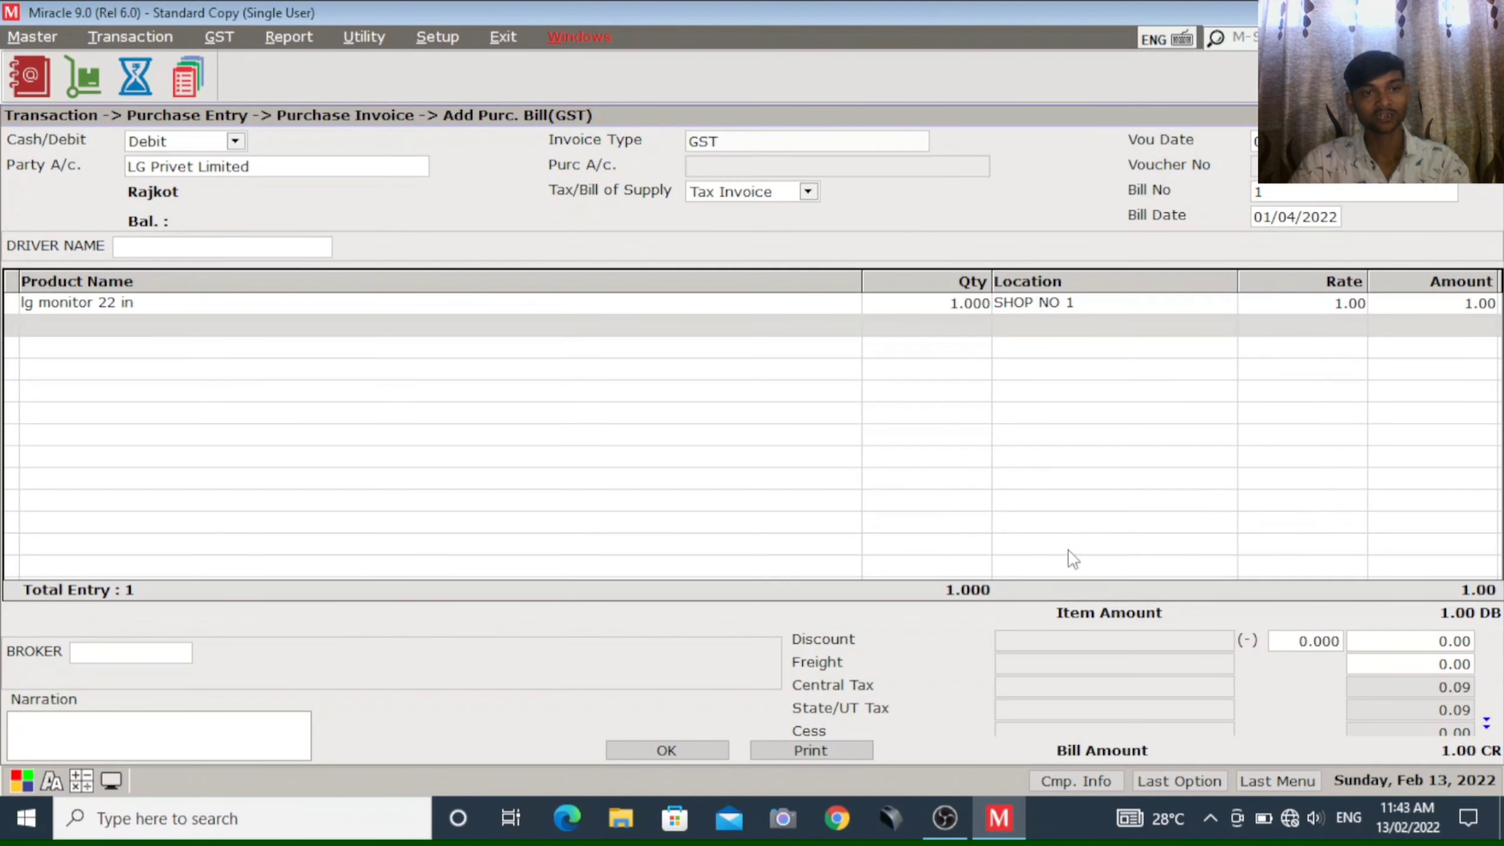
Save the purchase invoice with its remaining fields left as they are, and close the purchase entry form
key("Return")
key("Return")
key("Return")
key("Return")
key("Return")
key("Return")
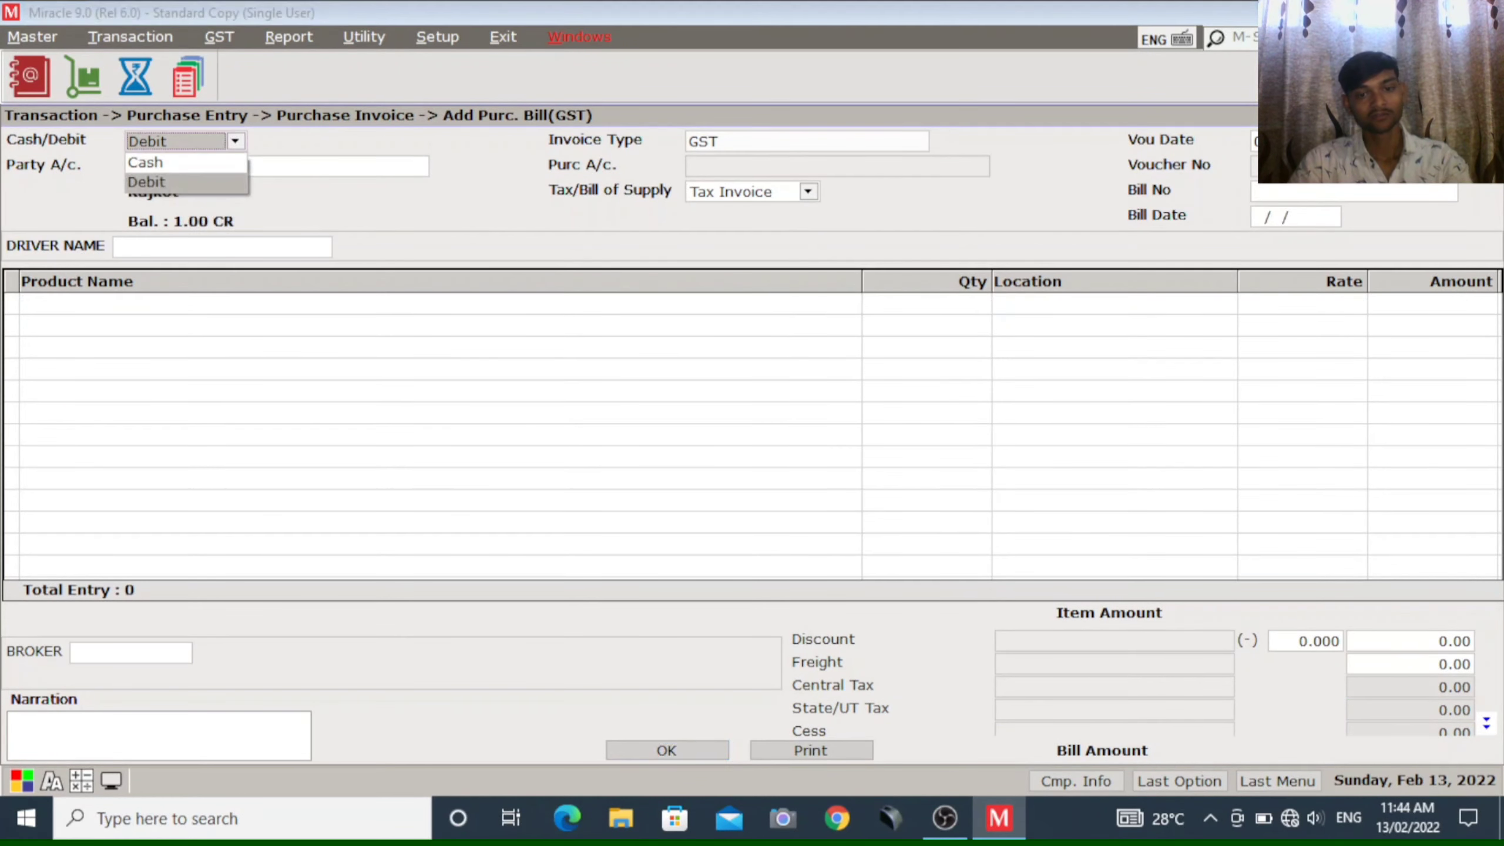
key("Escape")
key("Escape")
key("Escape")
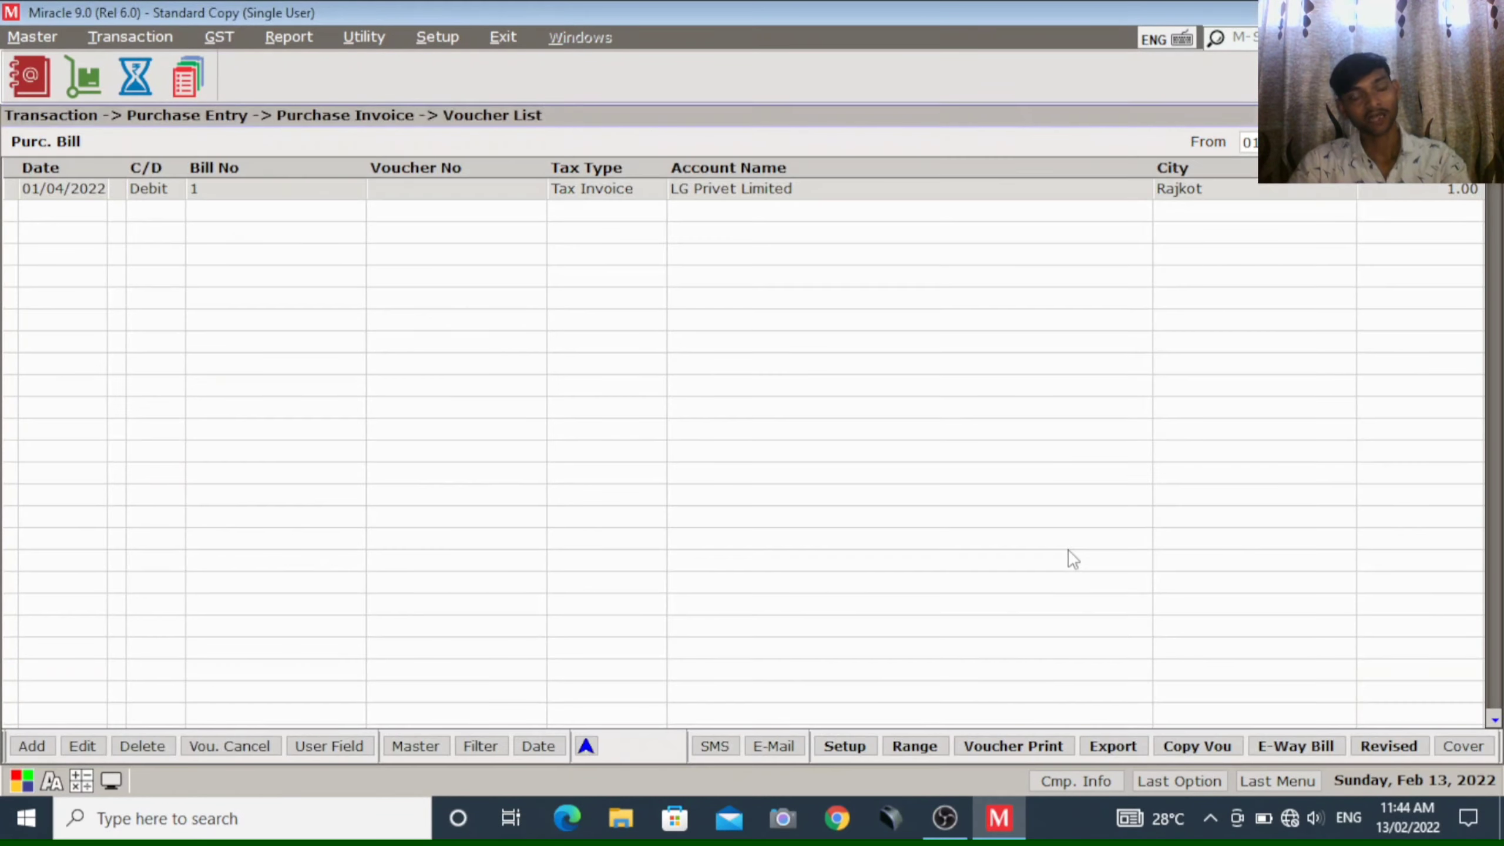
Open the Sales Invoice voucher list and start a new sales bill
key("alt+t")
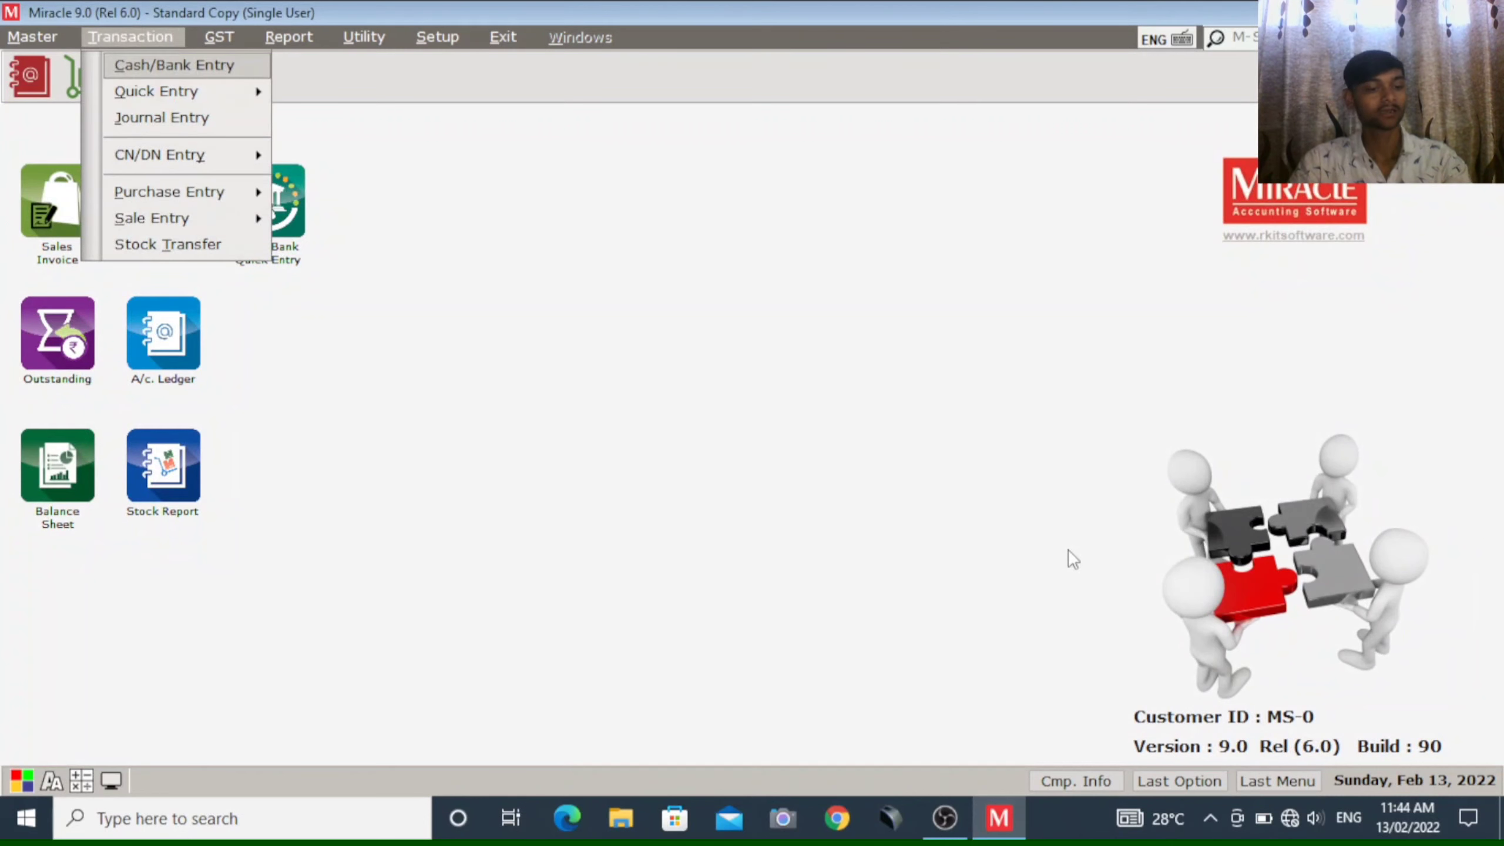
key("s")
key("Return")
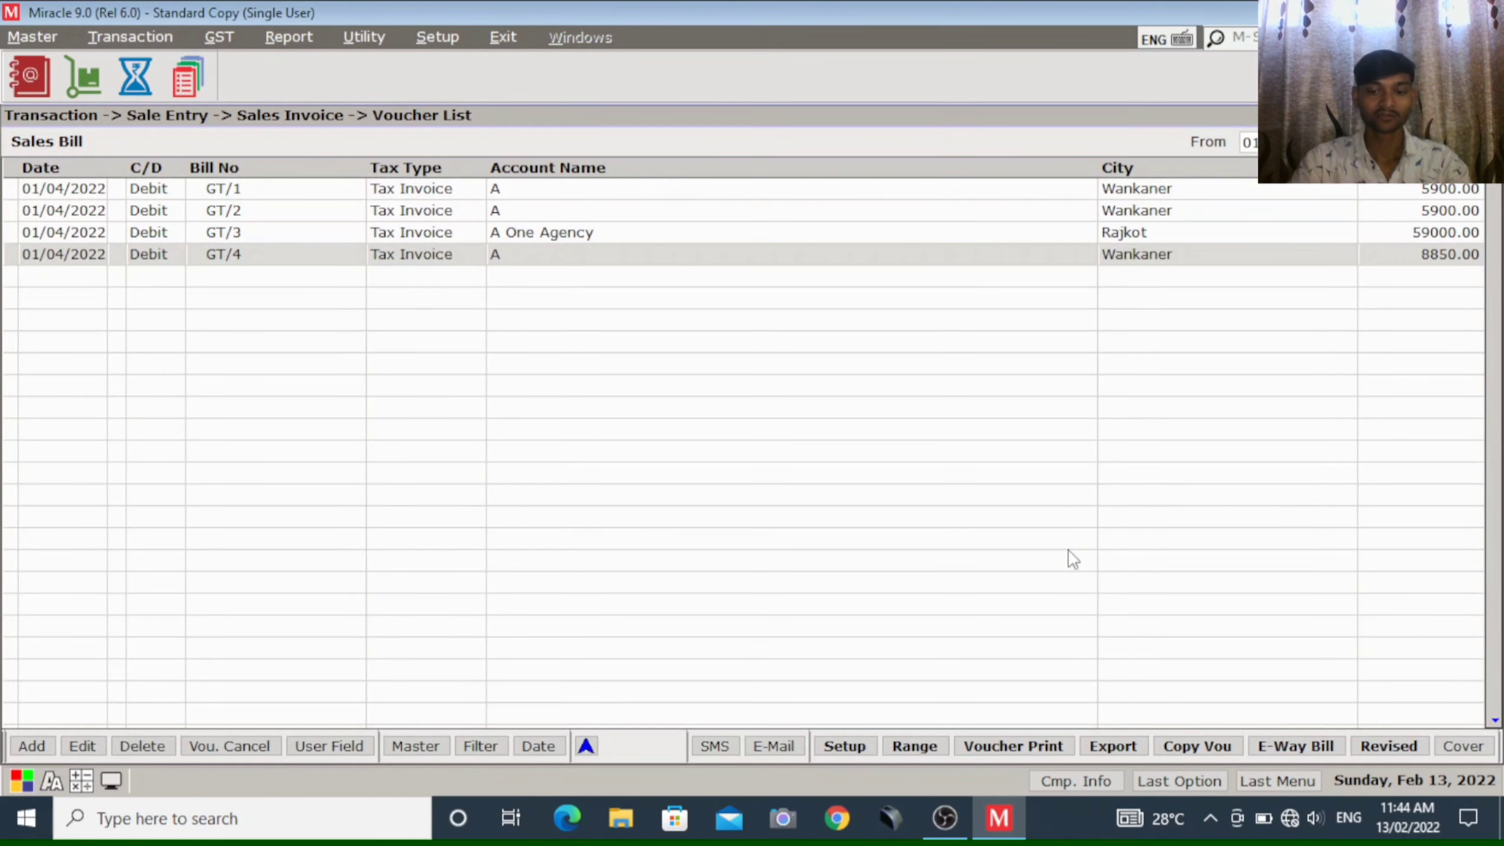
key("alt+a")
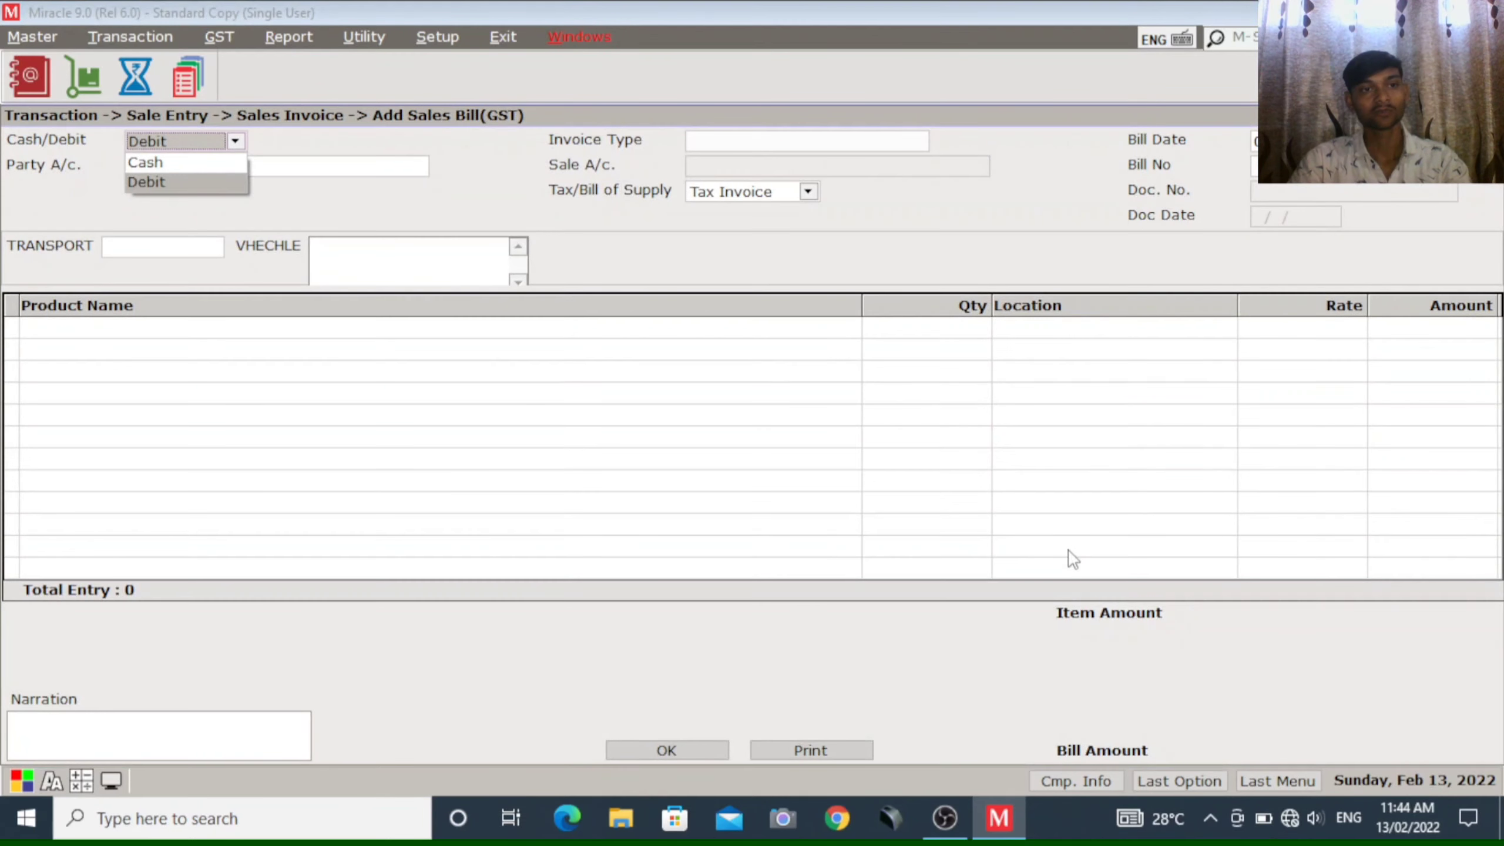
Set the sales bill to Debit, party A One Agency and invoice type GST, leaving transport and vehicle blank
key("Return")
key("Down")
key("Return")
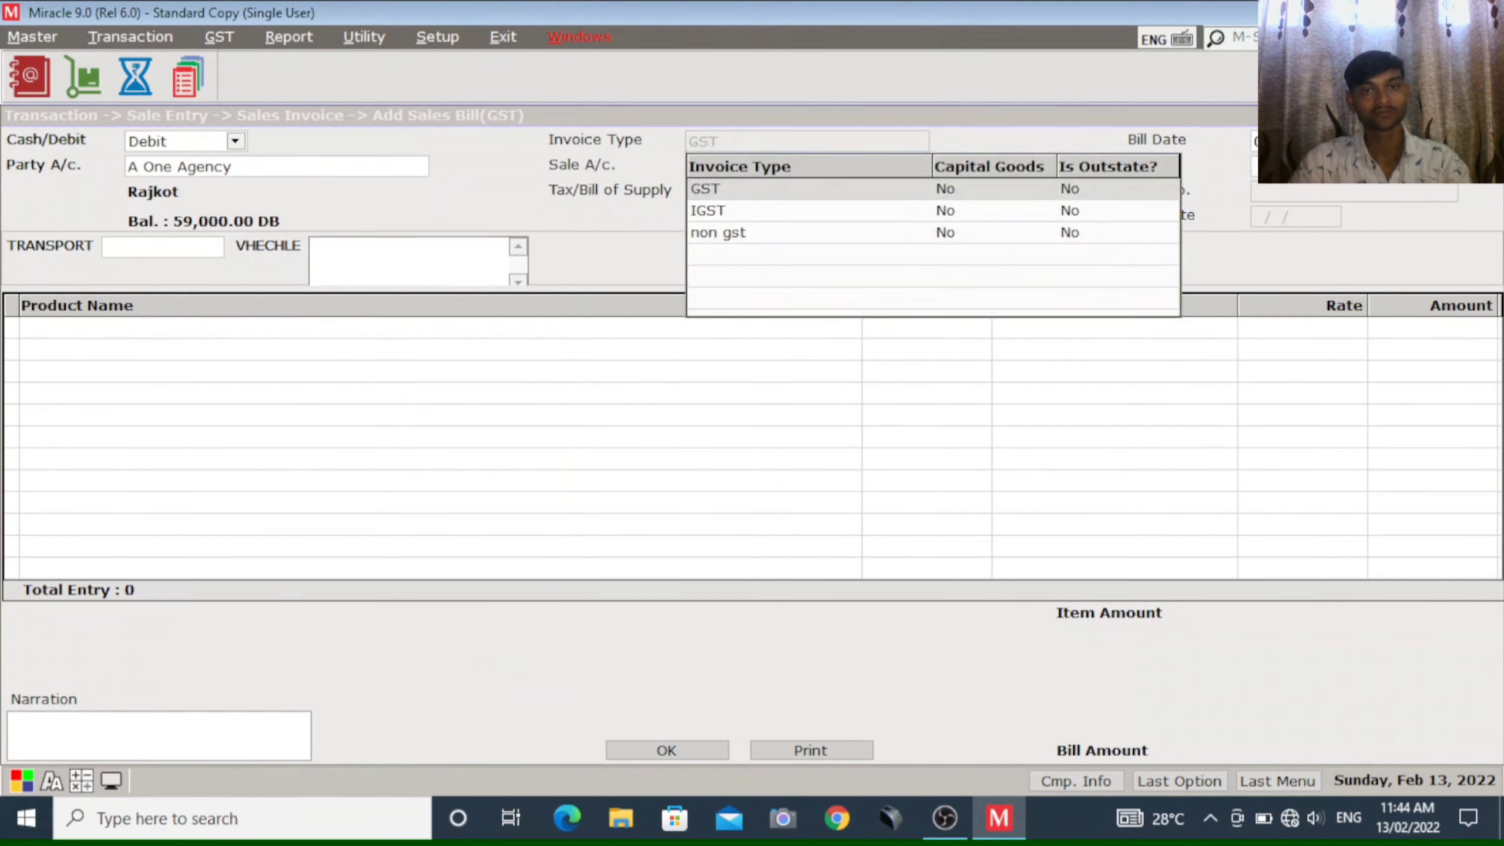
key("Return")
key("Return")
key("Return")
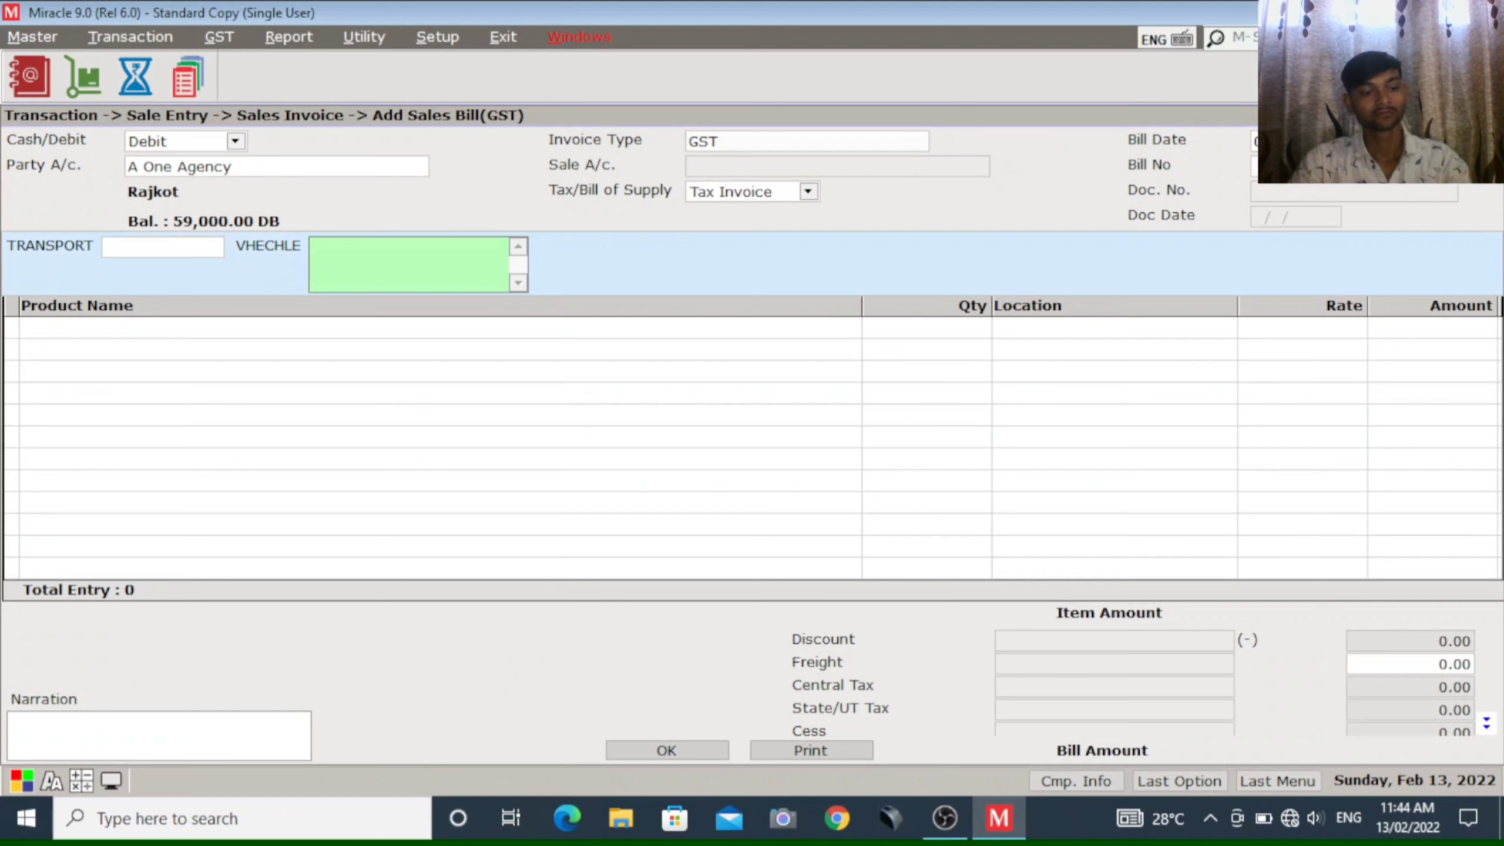
key("Return")
Add the product "lg monitor 22 in" to the first line of the sales bill
key("Down")
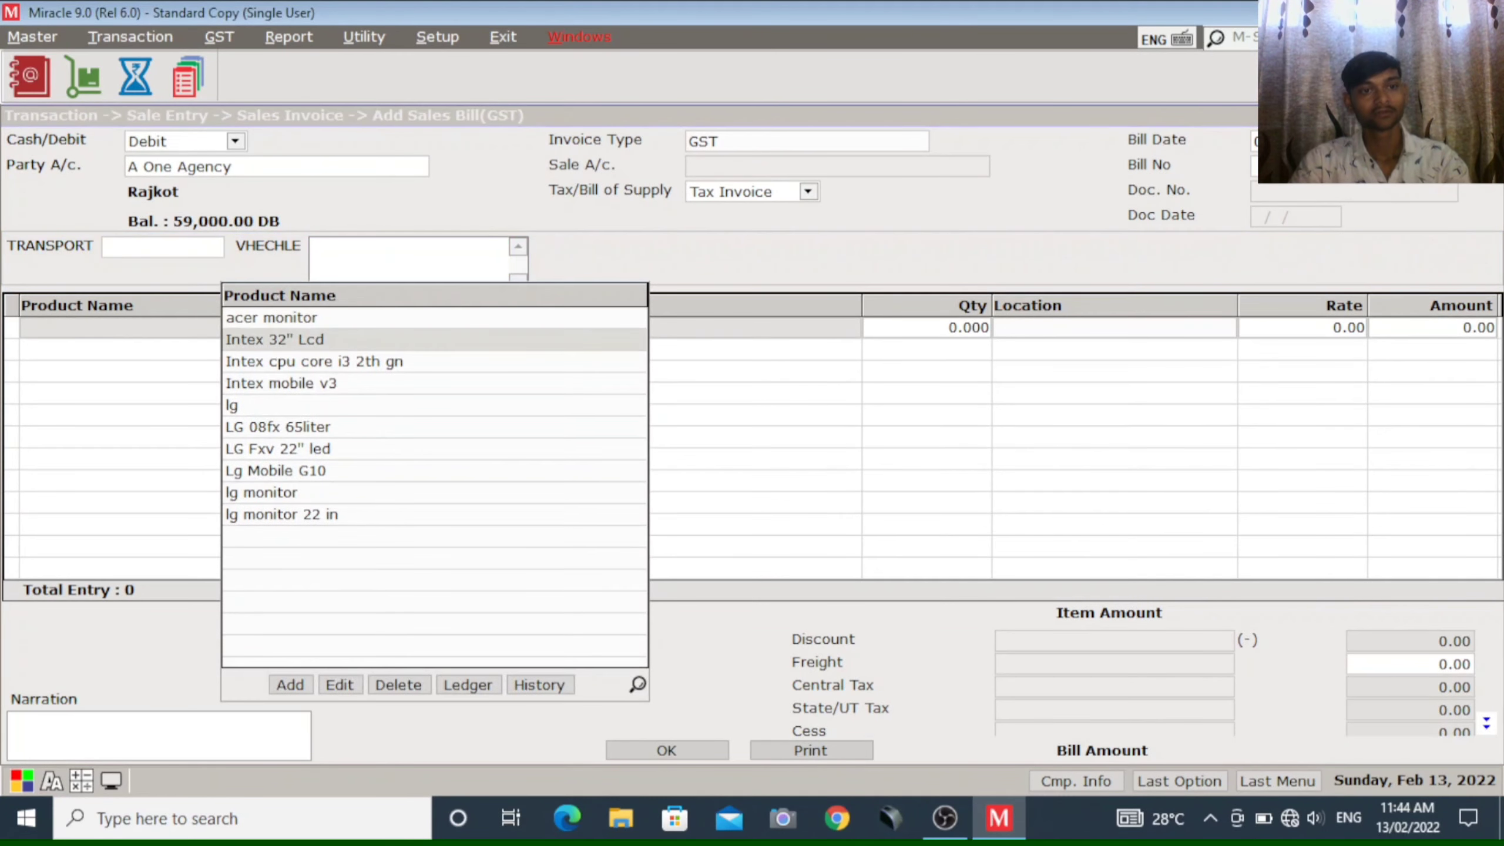
key("Down")
key("Down")
key("Down")
key("Down")
key("Down")
key("Down")
key("Down")
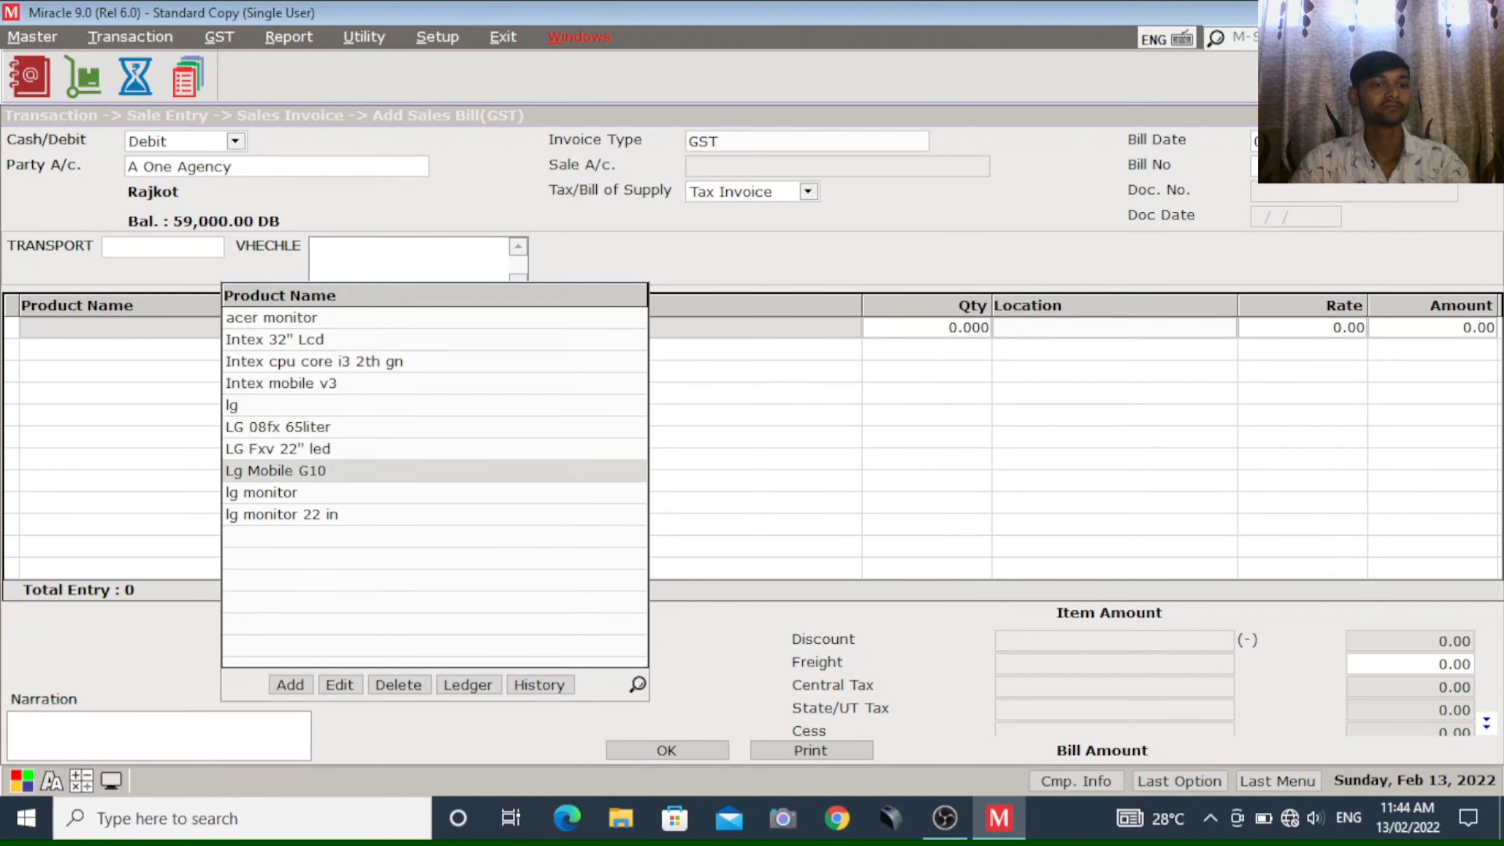
key("Up")
key("Down")
key("Down")
key("Return")
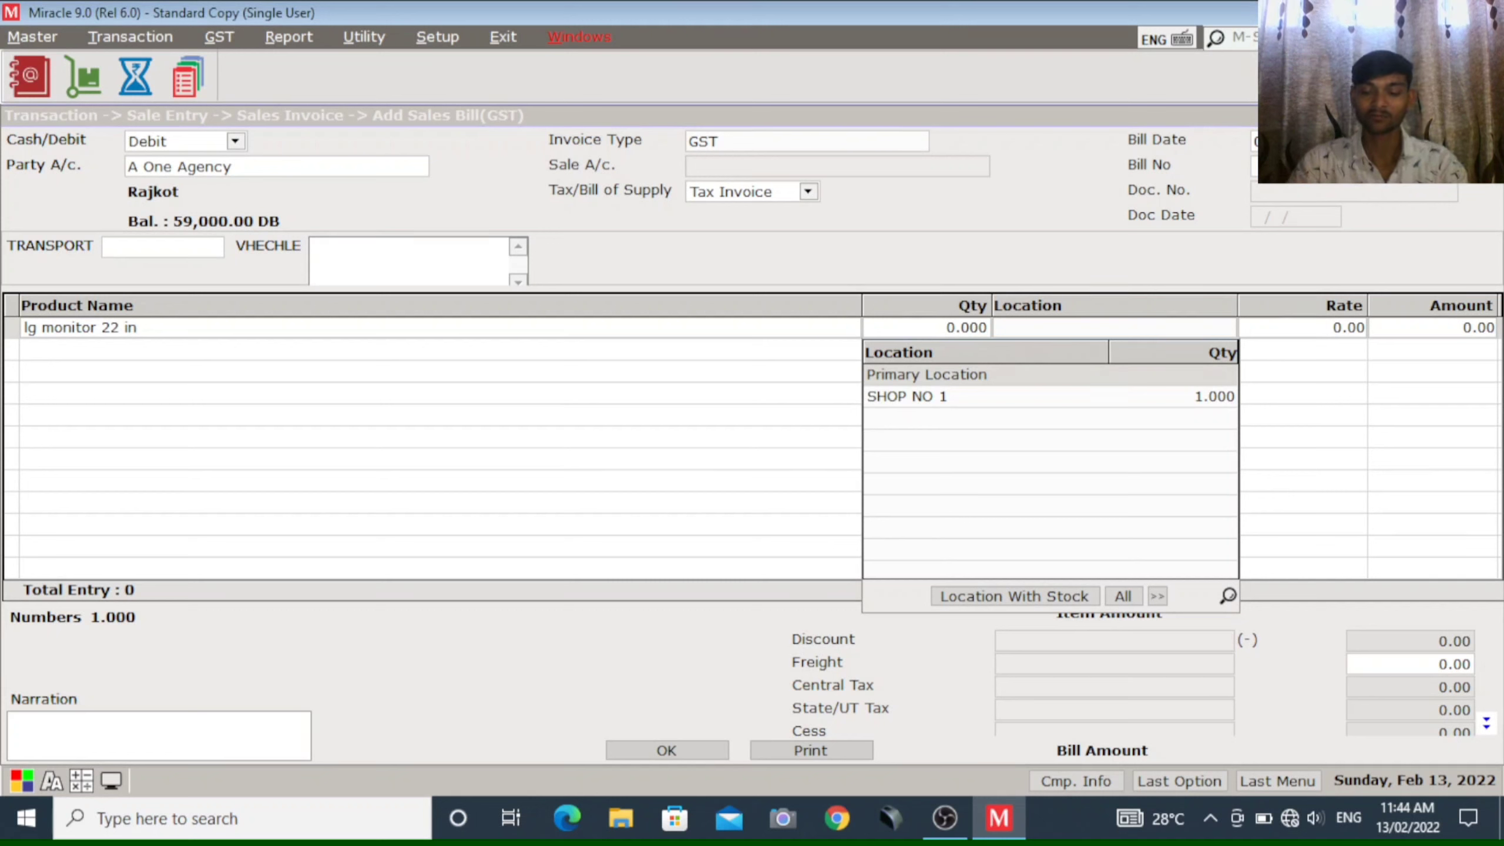
Take the monitor from location SHOP NO 1 and set its sales quantity to 1
key("Down")
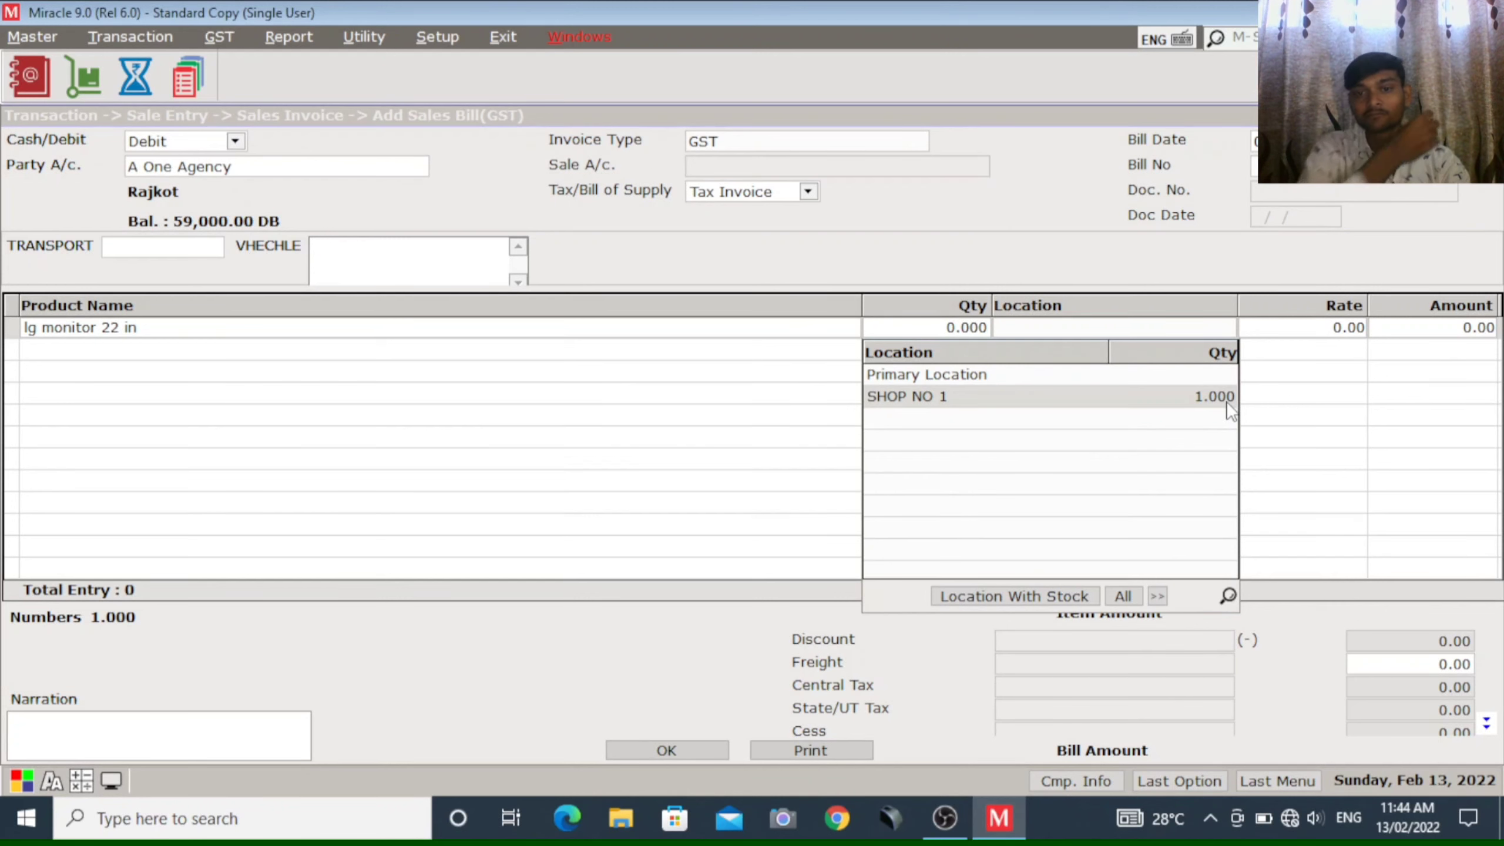
key("Return")
key("Return")
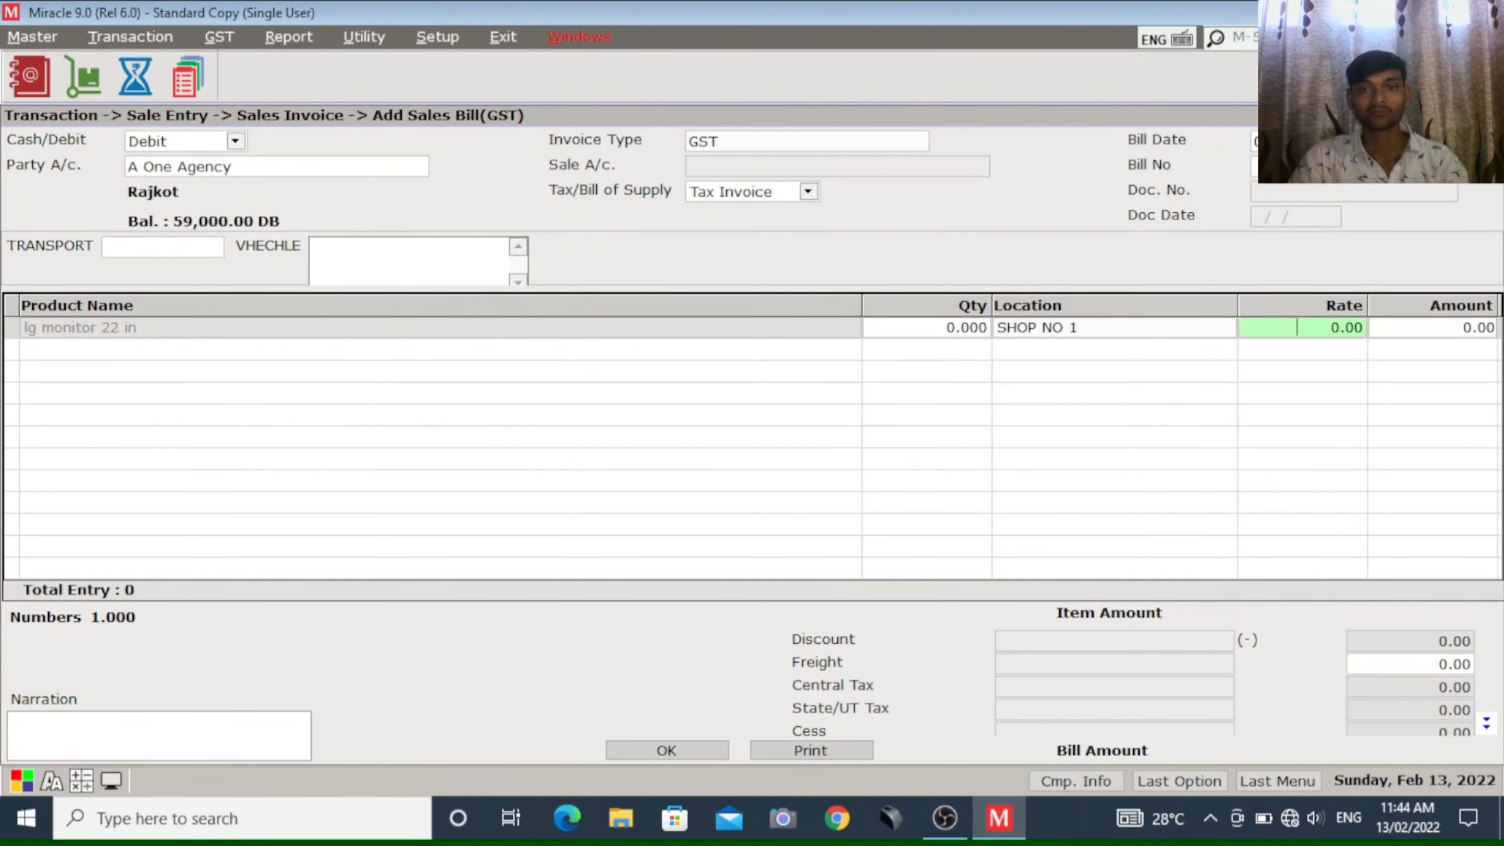
left_click(909, 326)
key("Return")
type("1")
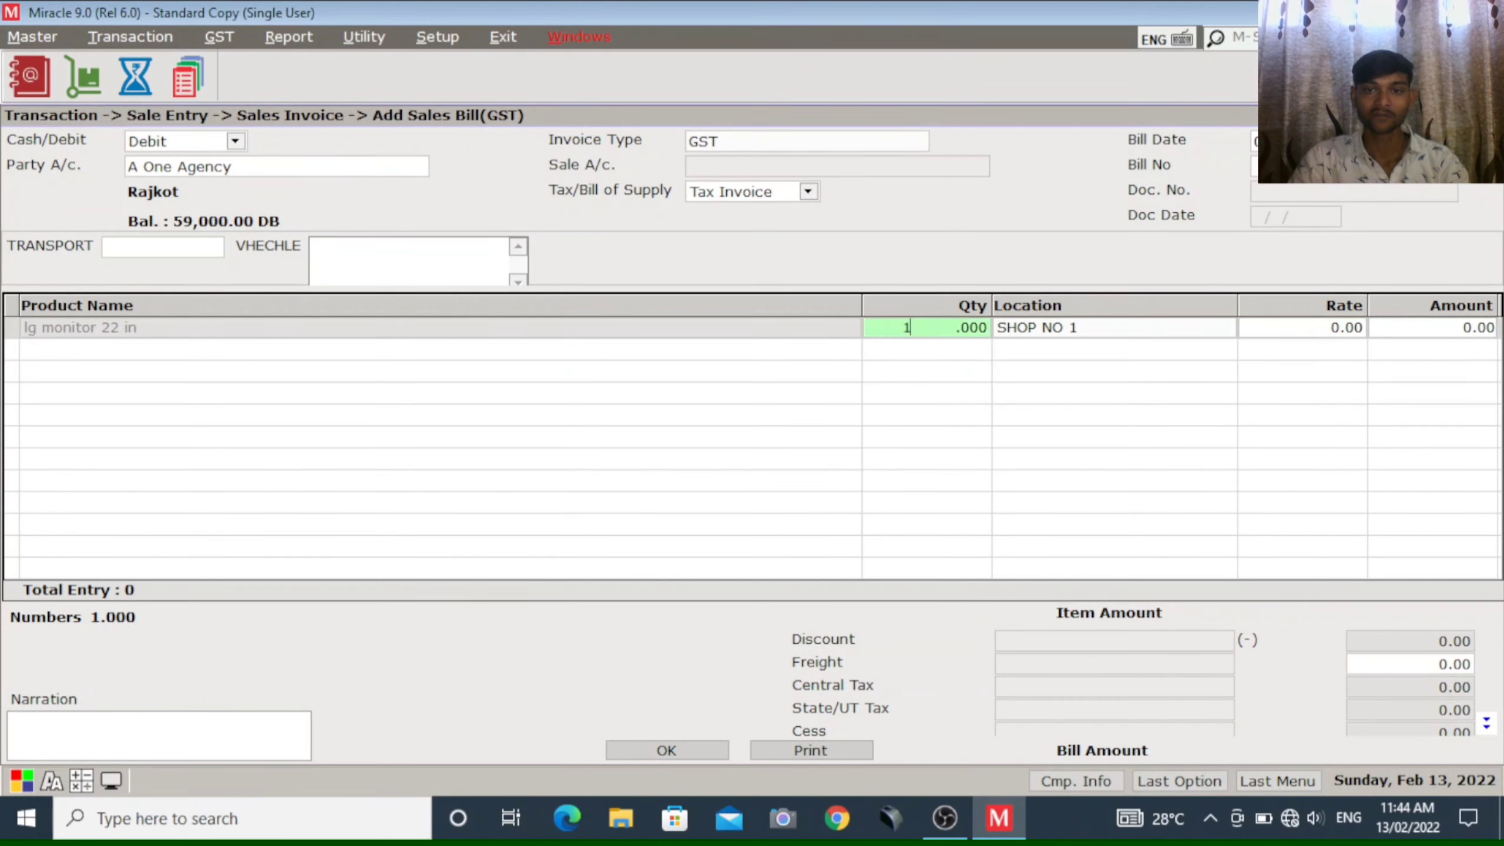
key("Return")
key("Return")
key("Left")
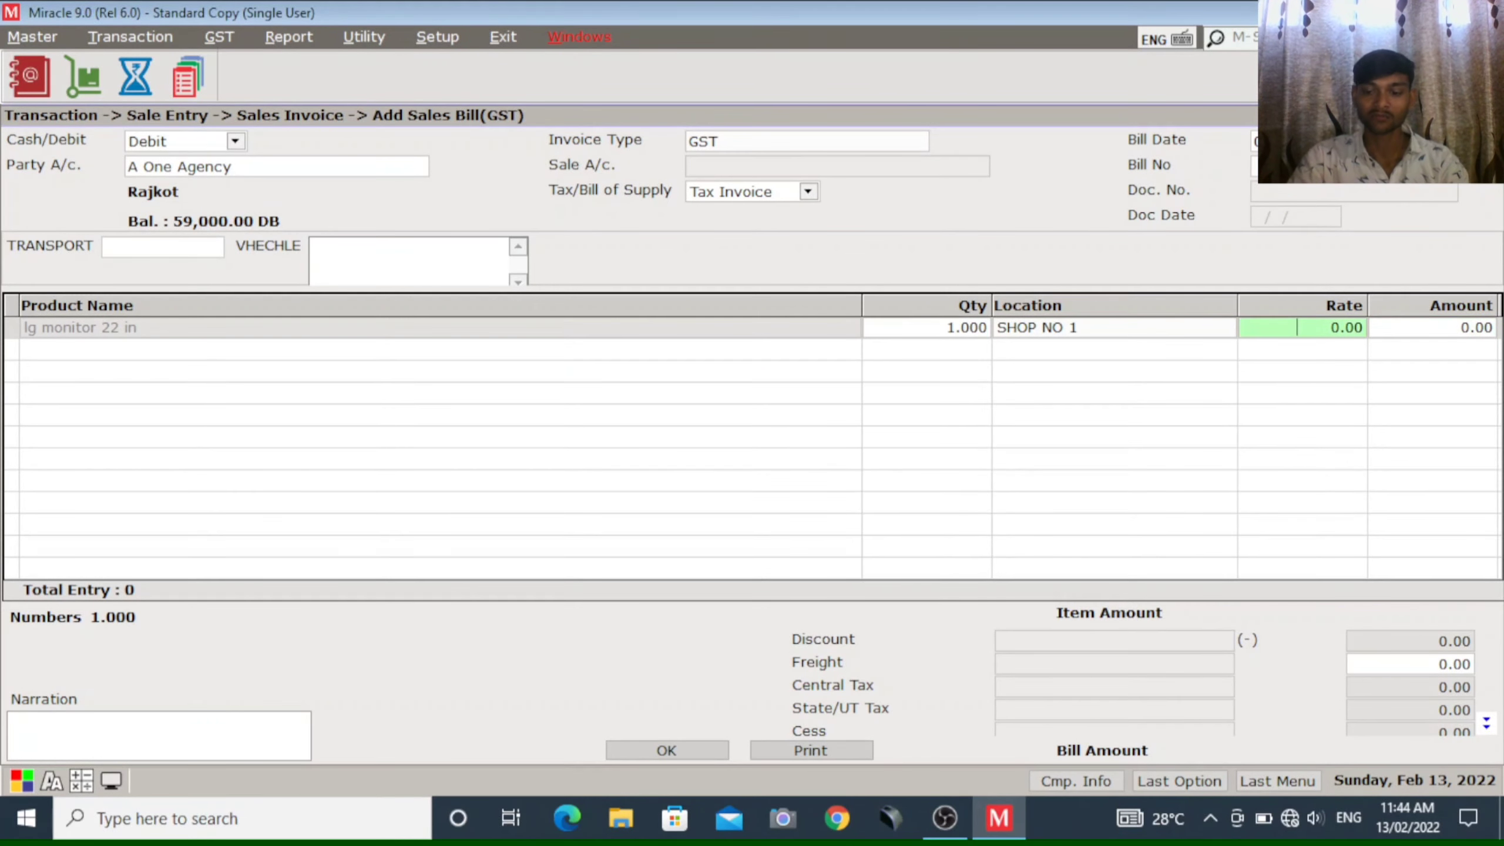
Set the monitor's sales rate to 1 and complete its bill line
type("1")
key("Return")
key("Return")
key("Return")
key("Return")
key("Return")
key("Return")
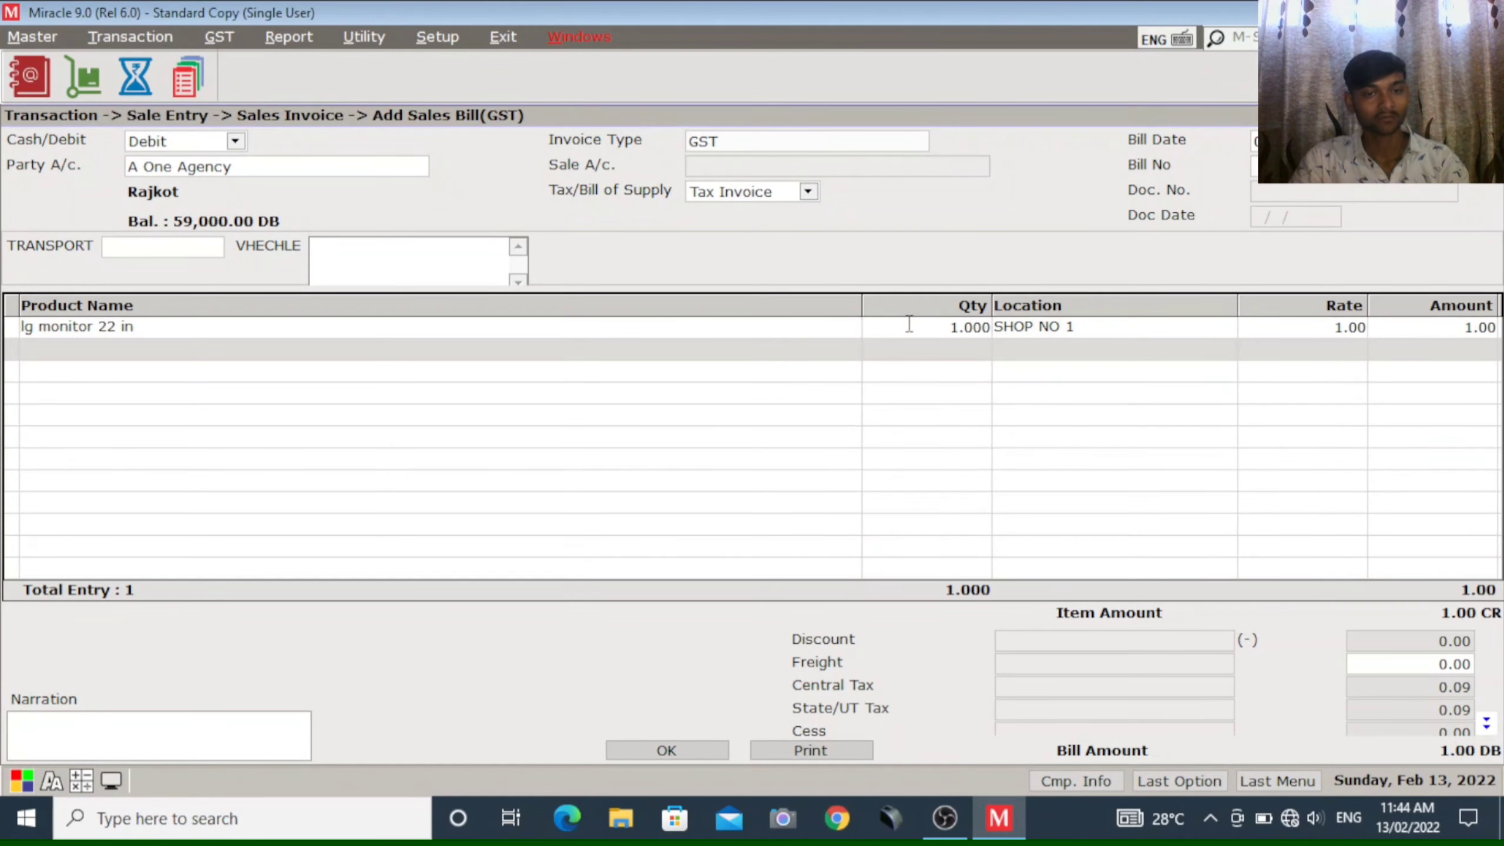
Finish the product lines and save the sales bill, keeping its remaining fields as they are
key("Tab")
key("Return")
key("Return")
key("Return")
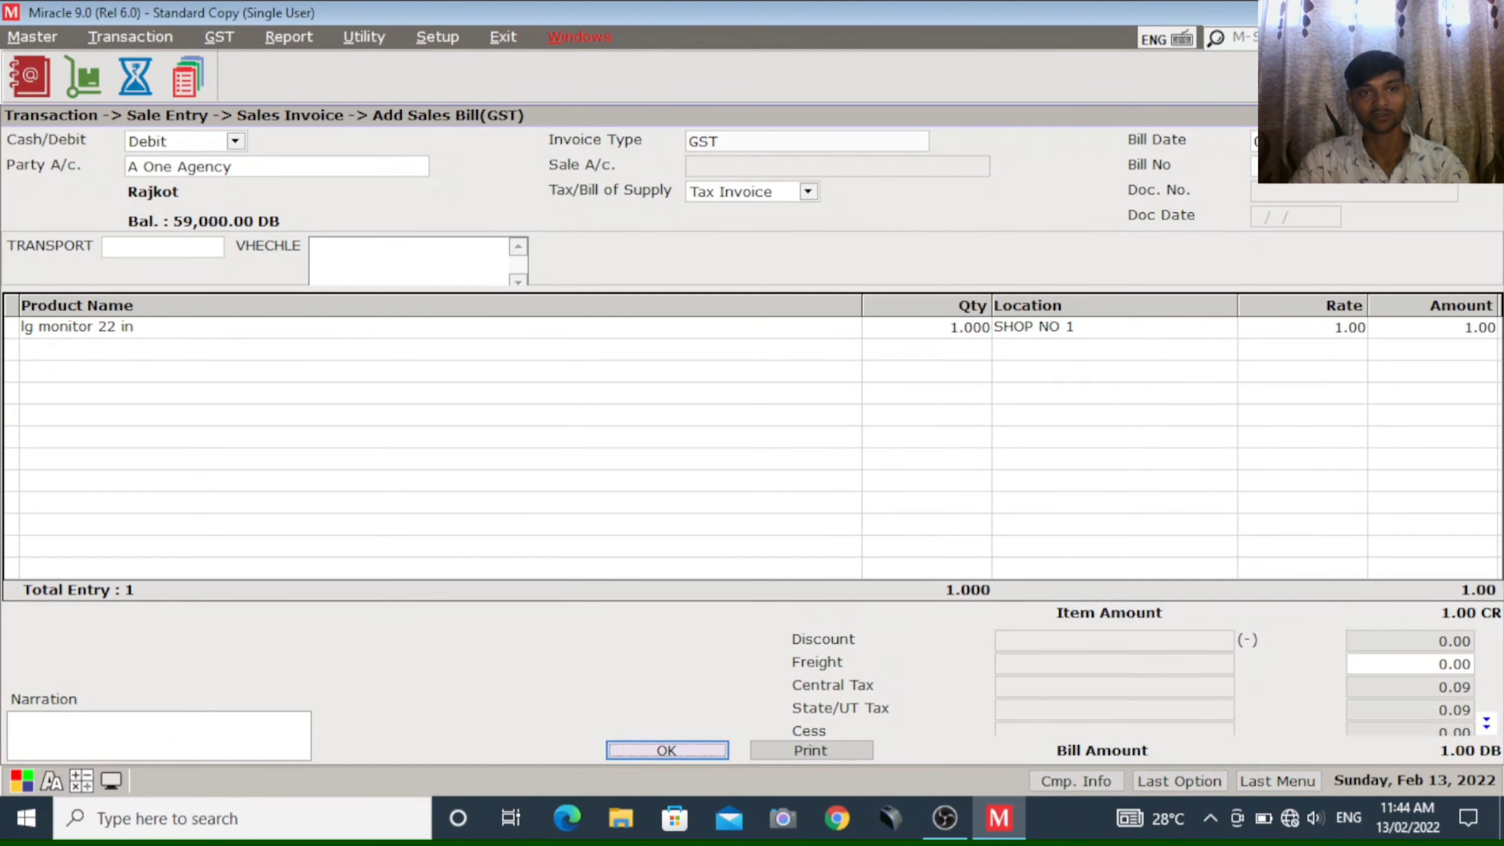
key("Return")
Reopen the saved A One Agency sales bill and examine the location on its monitor line
key("Escape")
key("Escape")
key("Return")
key("Return")
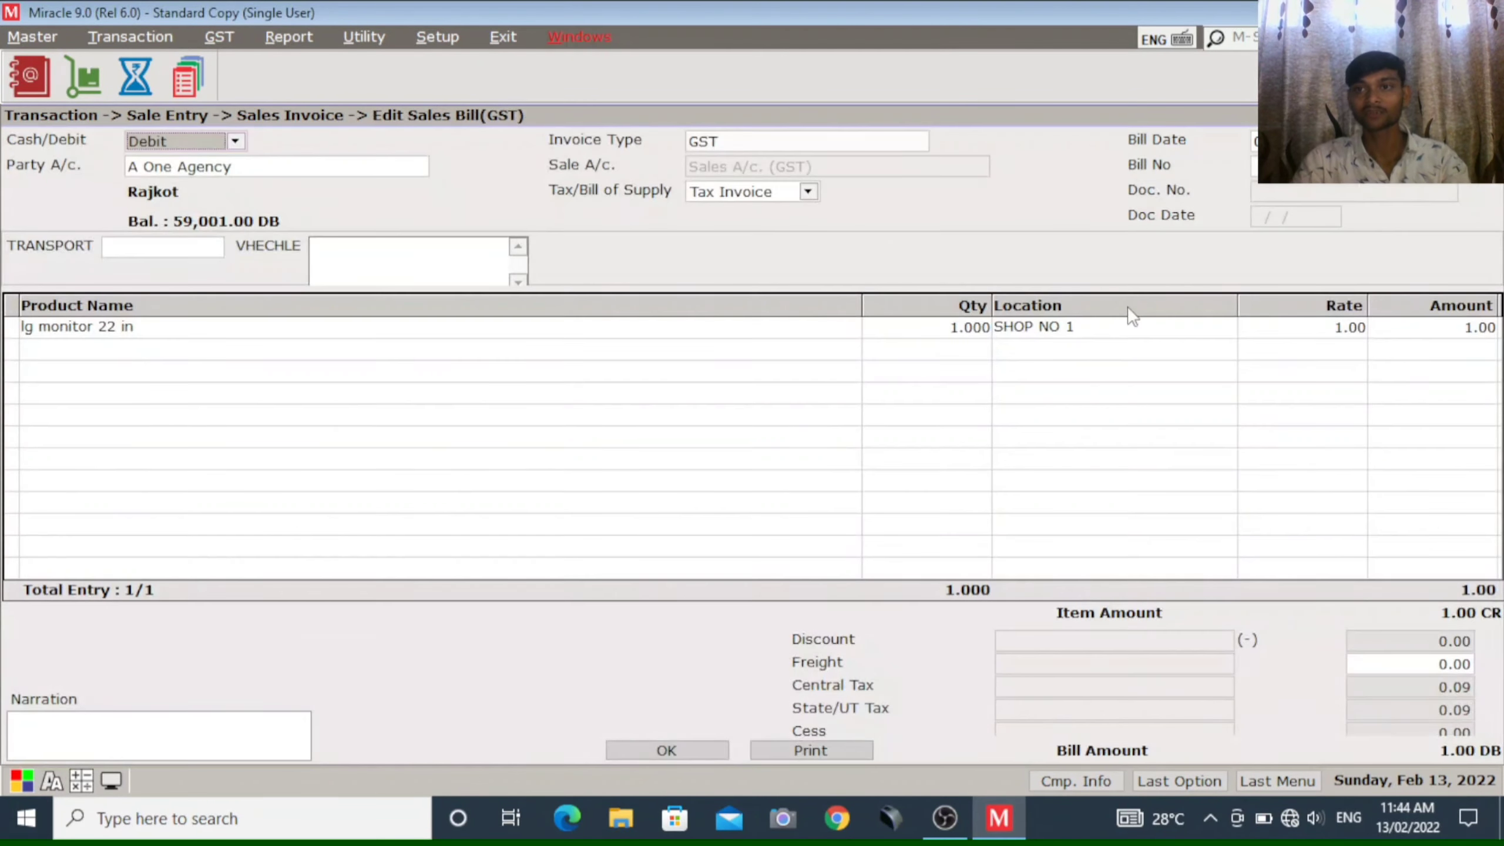
Close the sales bill and its voucher list, and show the Windows desktop
key("Escape")
key("Return")
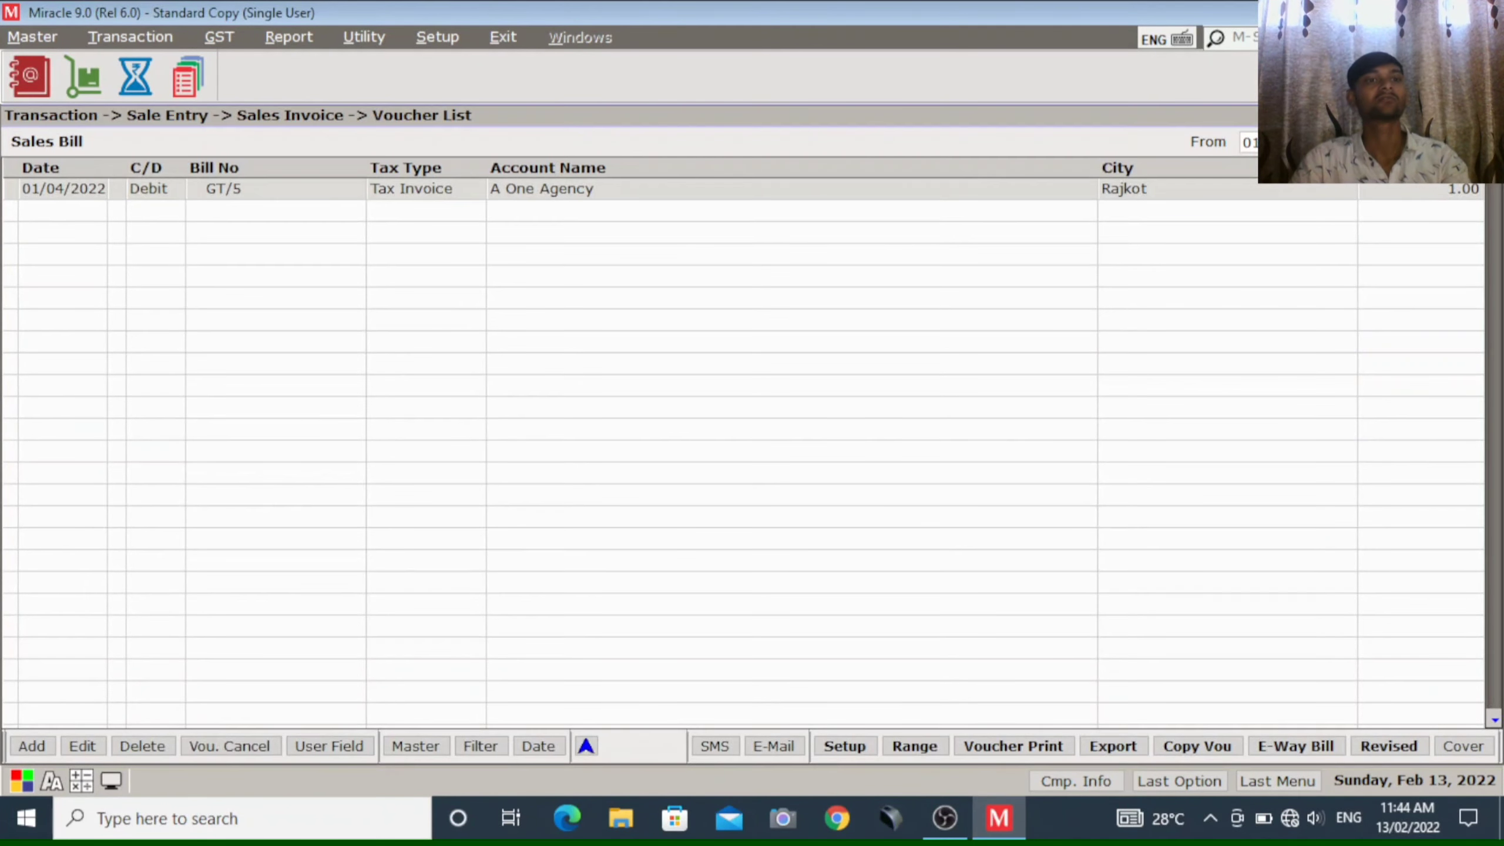
key("Escape")
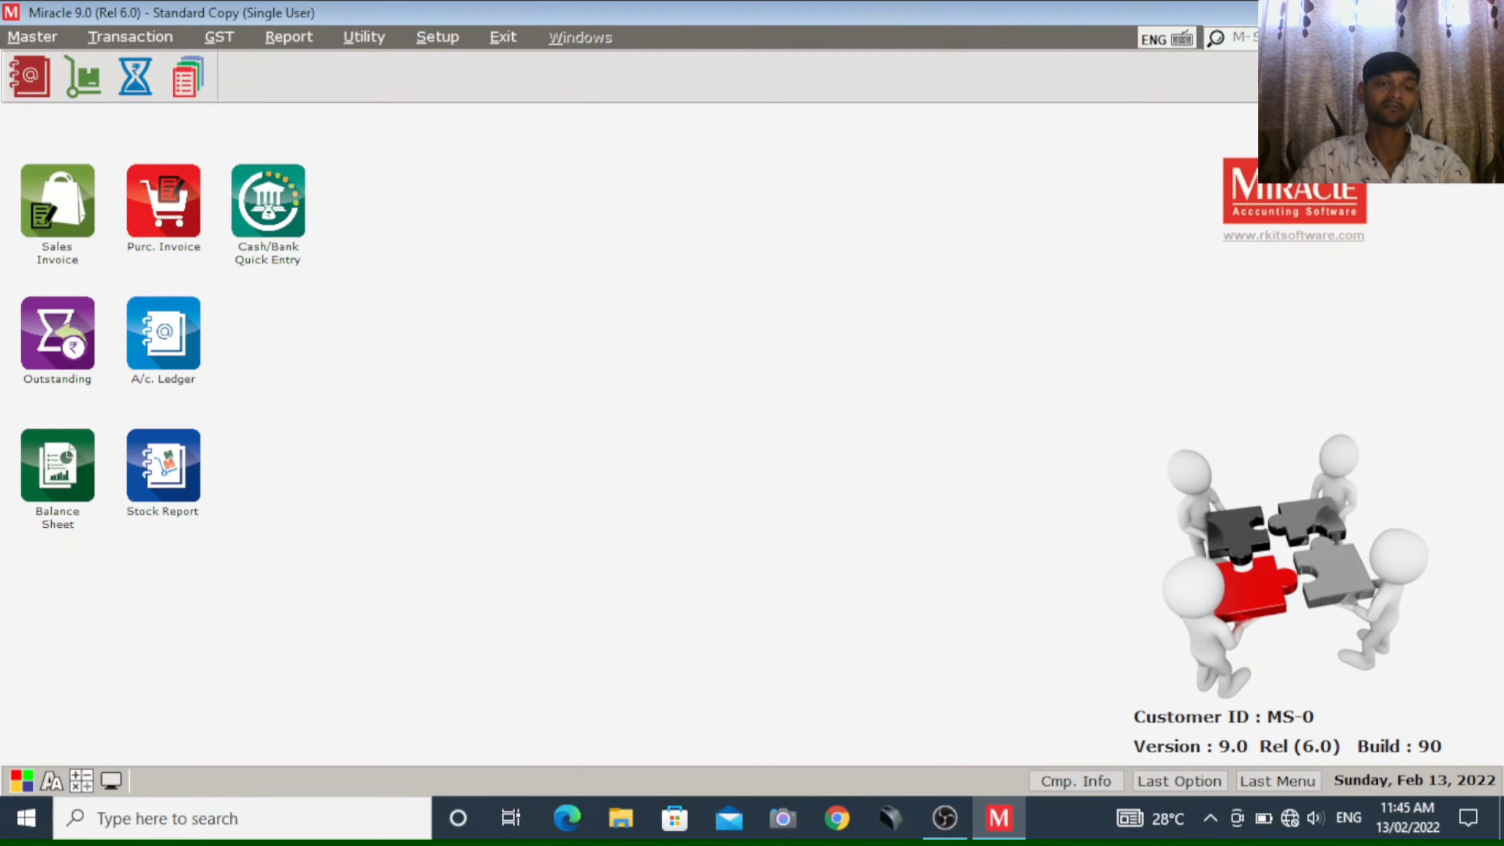
key("super+d")
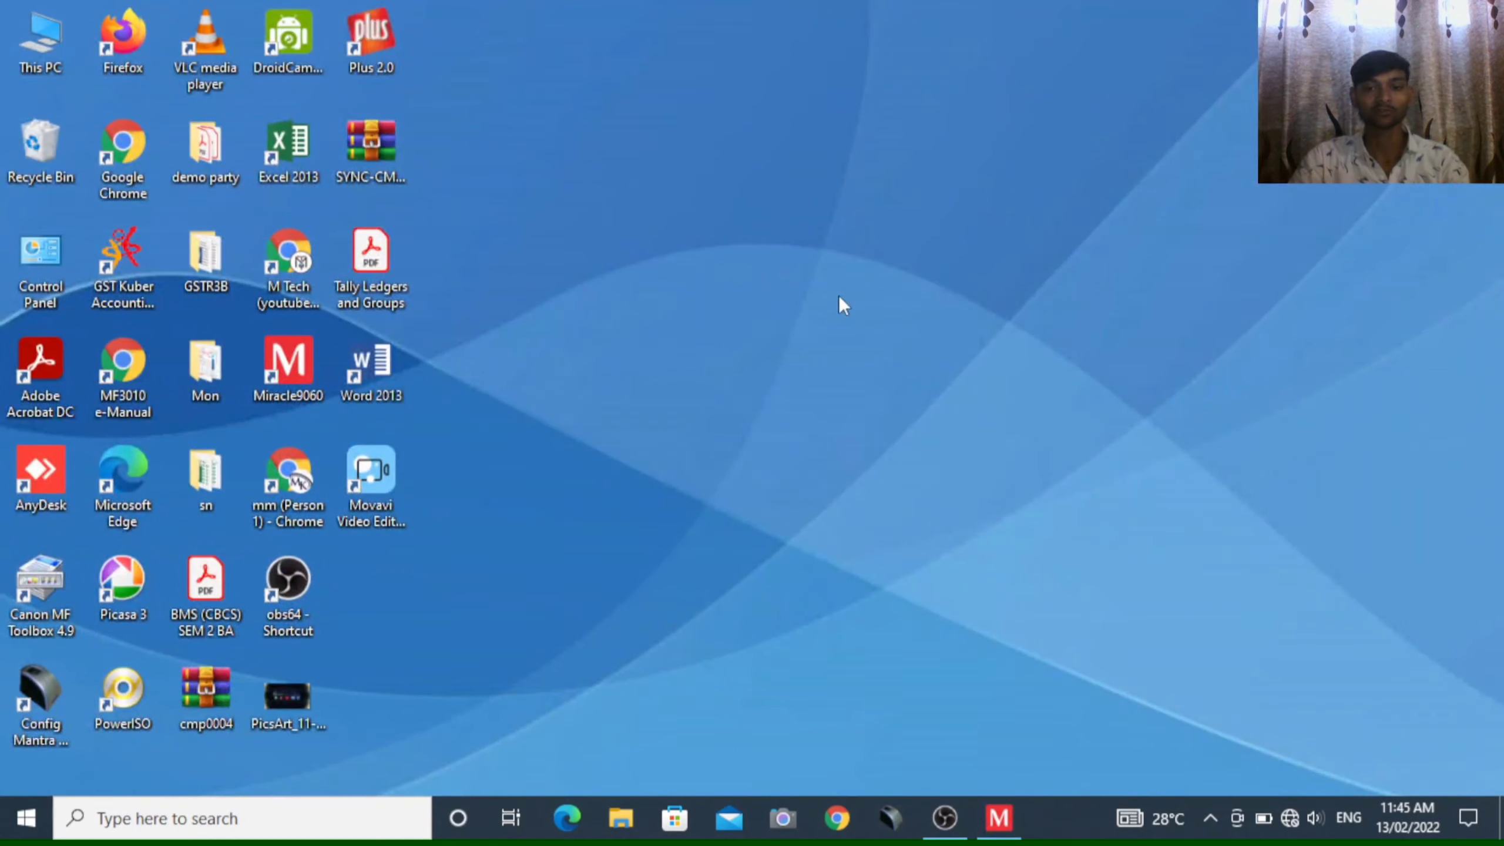